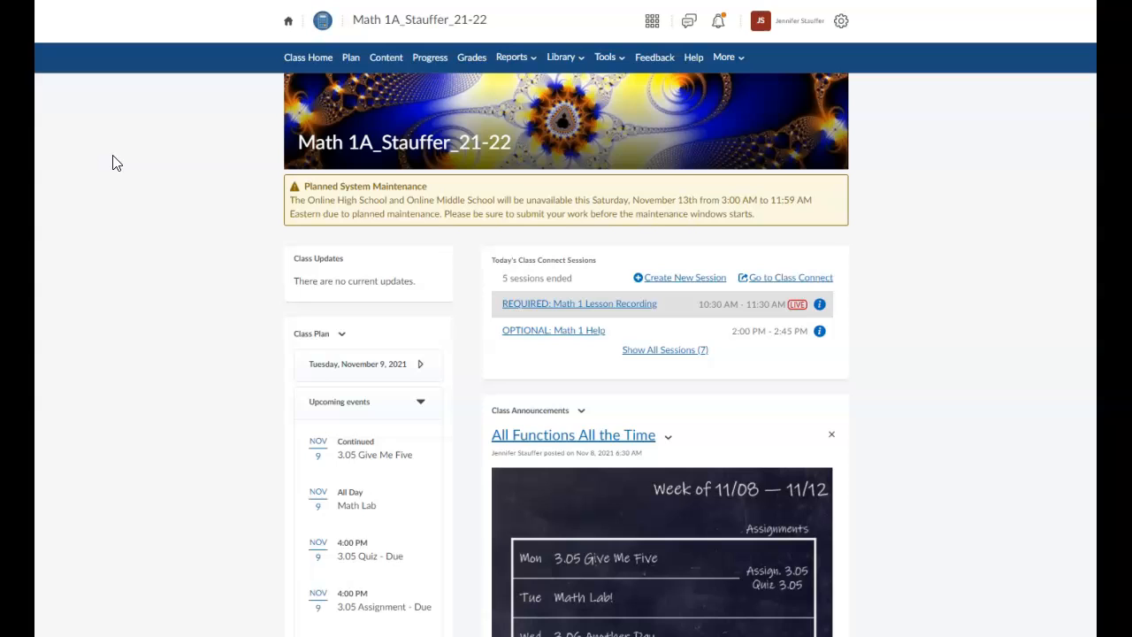
click(564, 58)
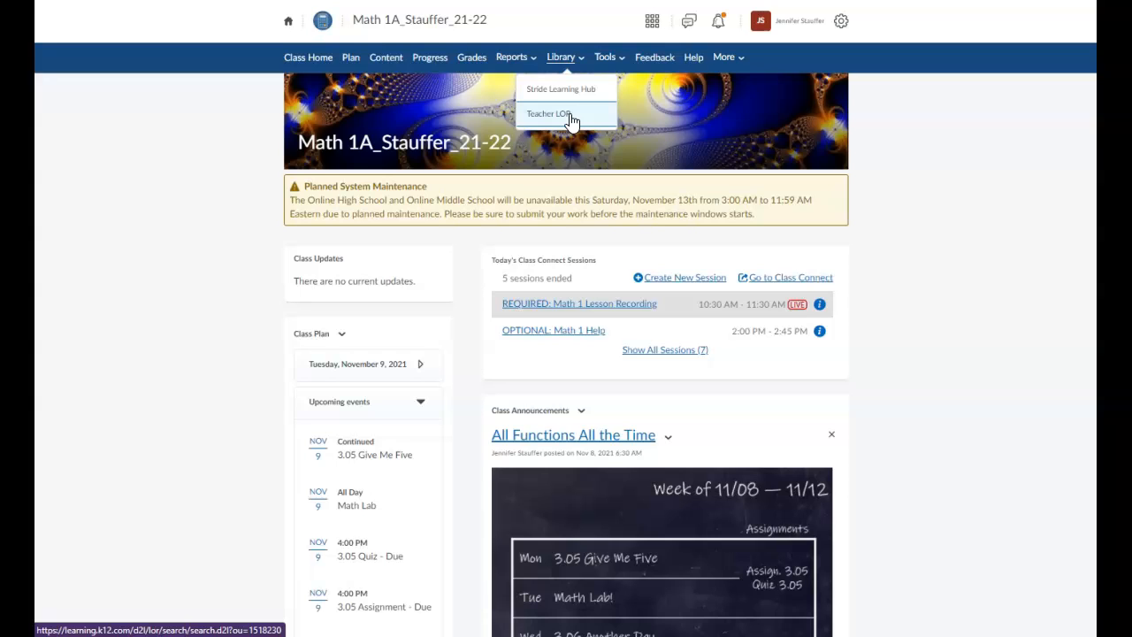
click(1027, 158)
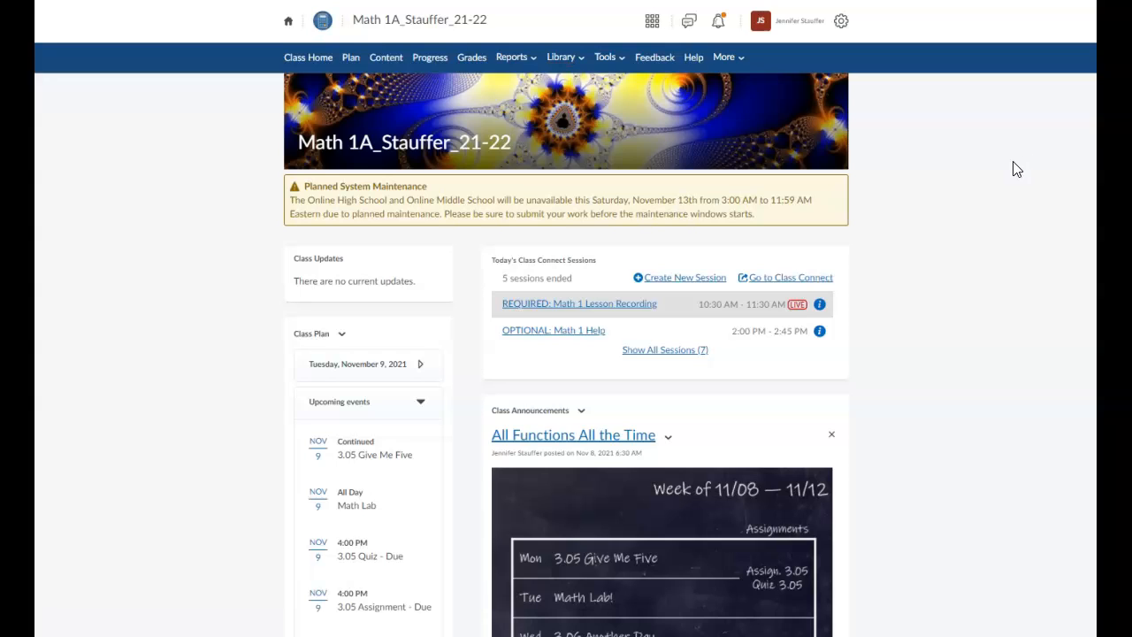
Step: Open Unit 3 Test - Part 1 for editing from the course's quiz management list
click(624, 67)
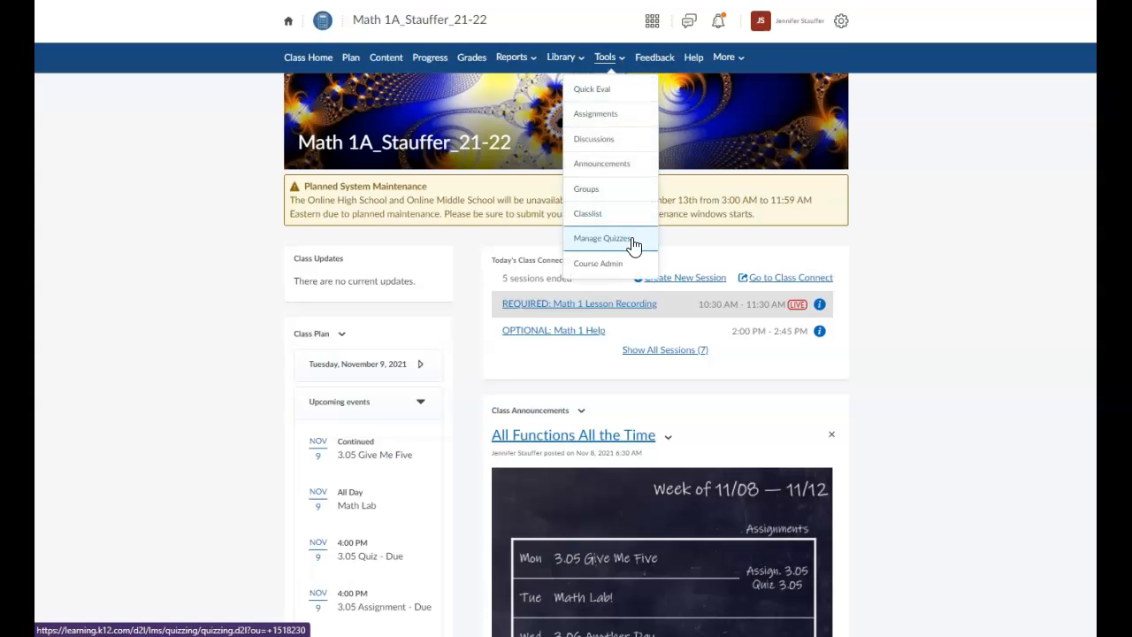
click(603, 238)
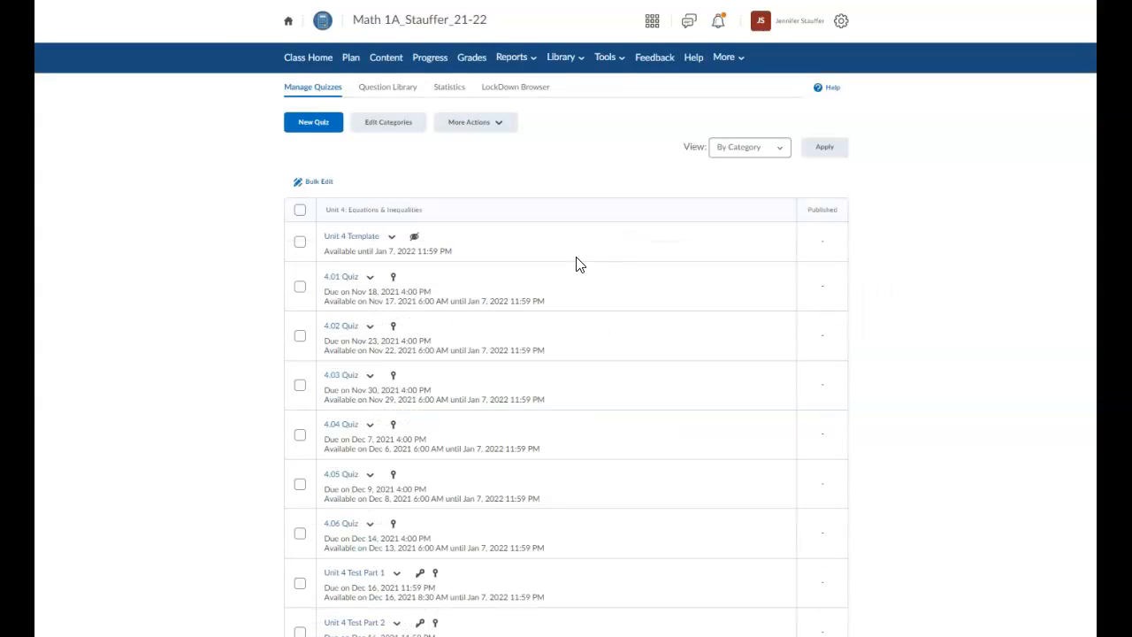
scroll(579, 264, down, 8)
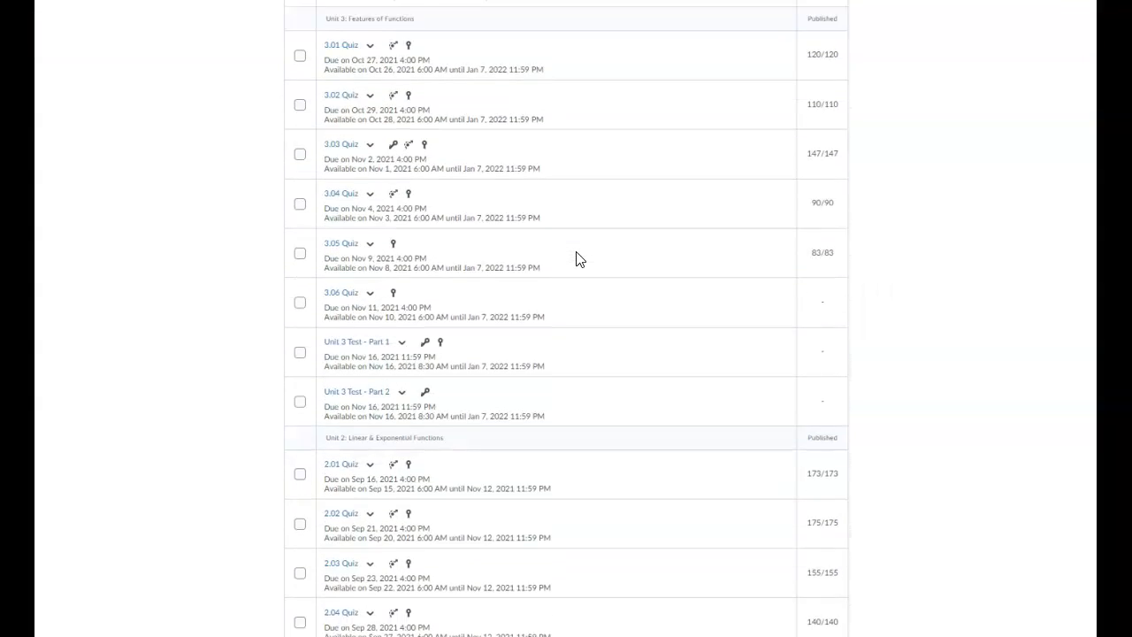
click(379, 320)
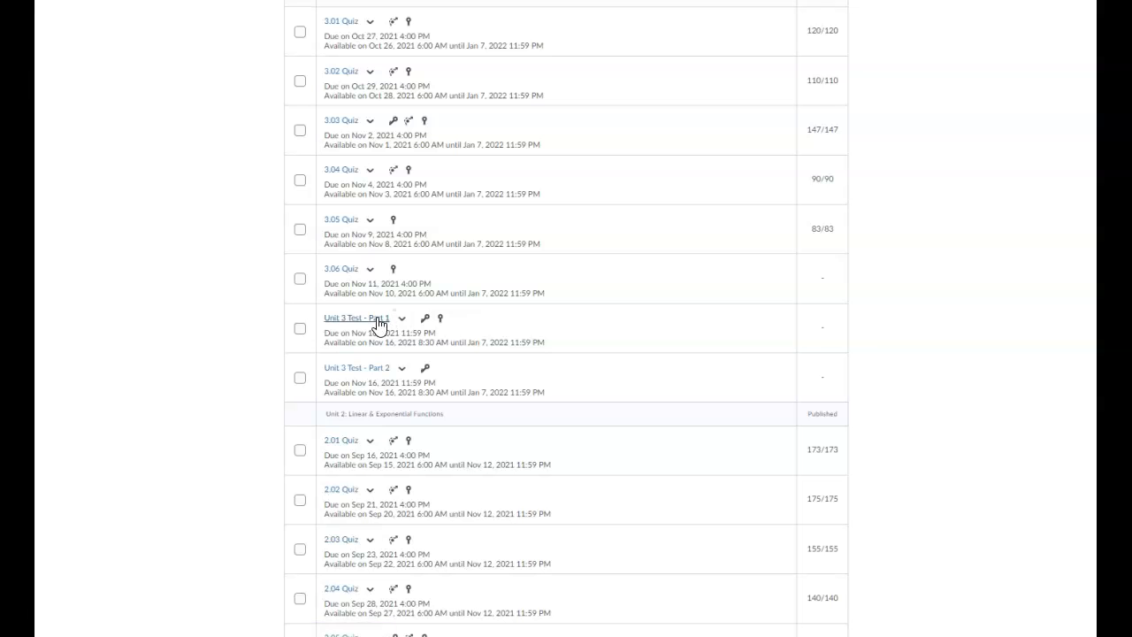
Step: Preview the function domain question and the "not a function" graph question, and leave the quiz editor without saving
click(439, 467)
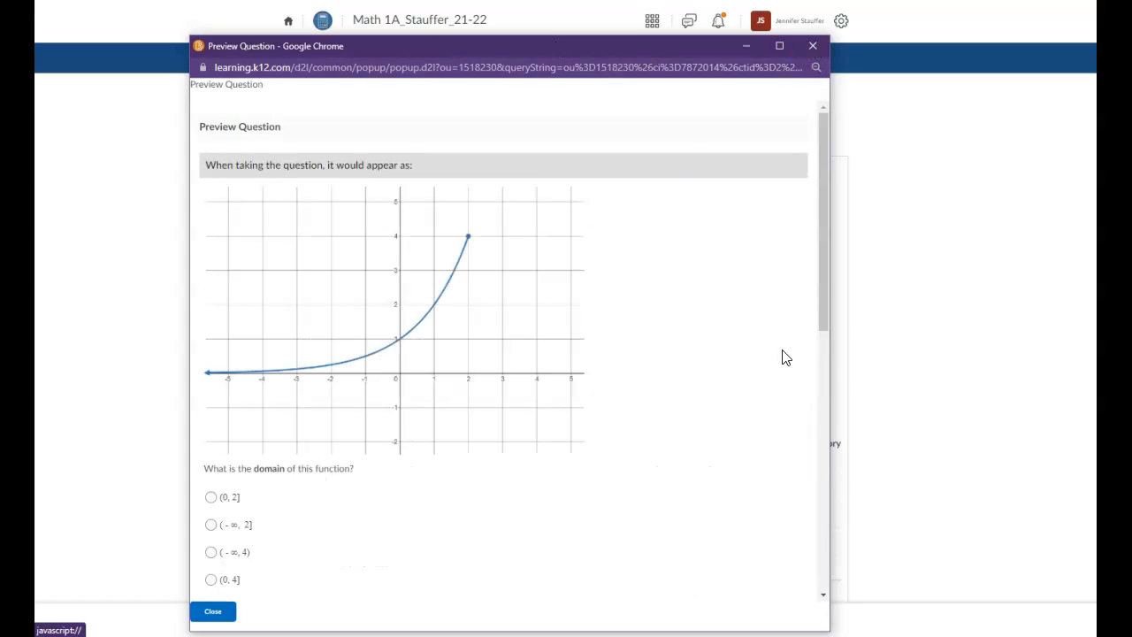
click(843, 354)
click(463, 513)
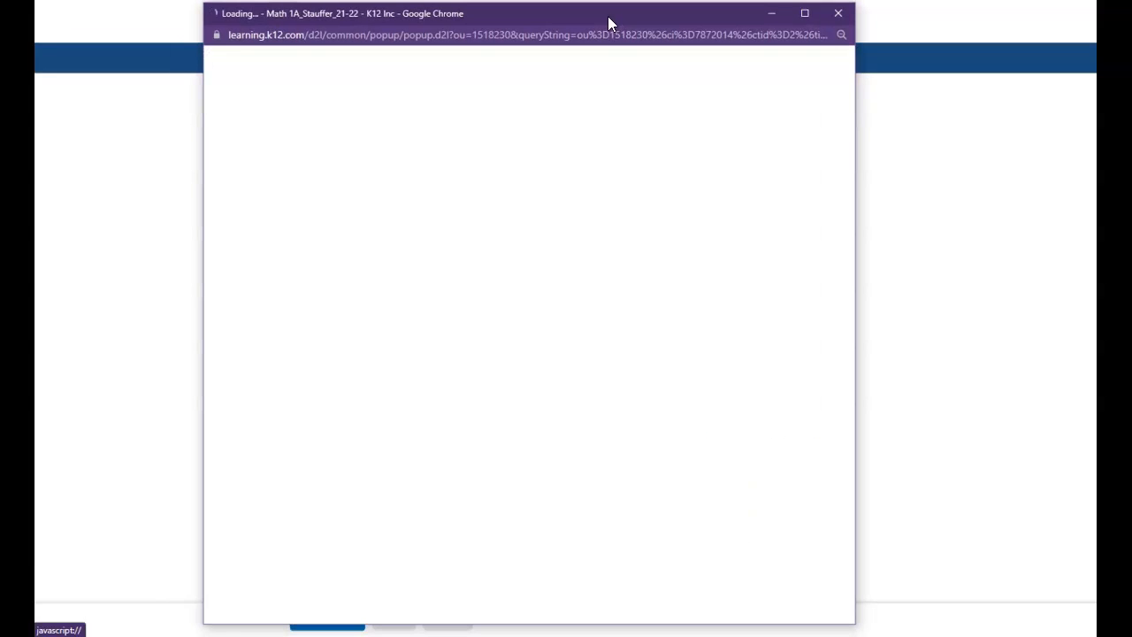
scroll(542, 259, down, 3)
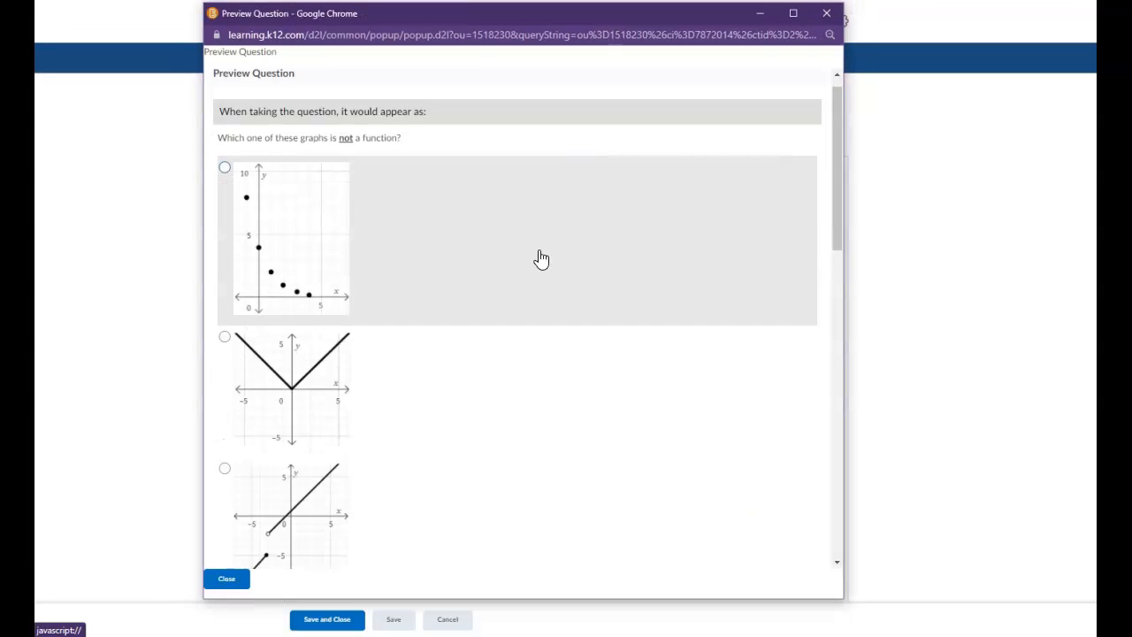
scroll(470, 344, up, 2)
scroll(663, 171, up, 1)
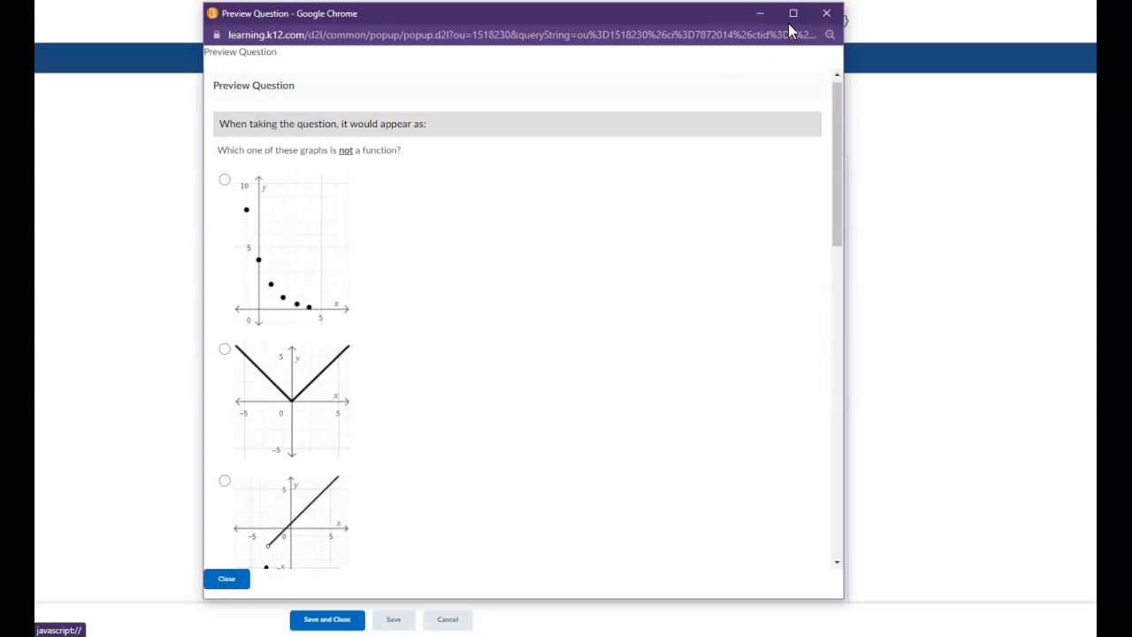
click(822, 13)
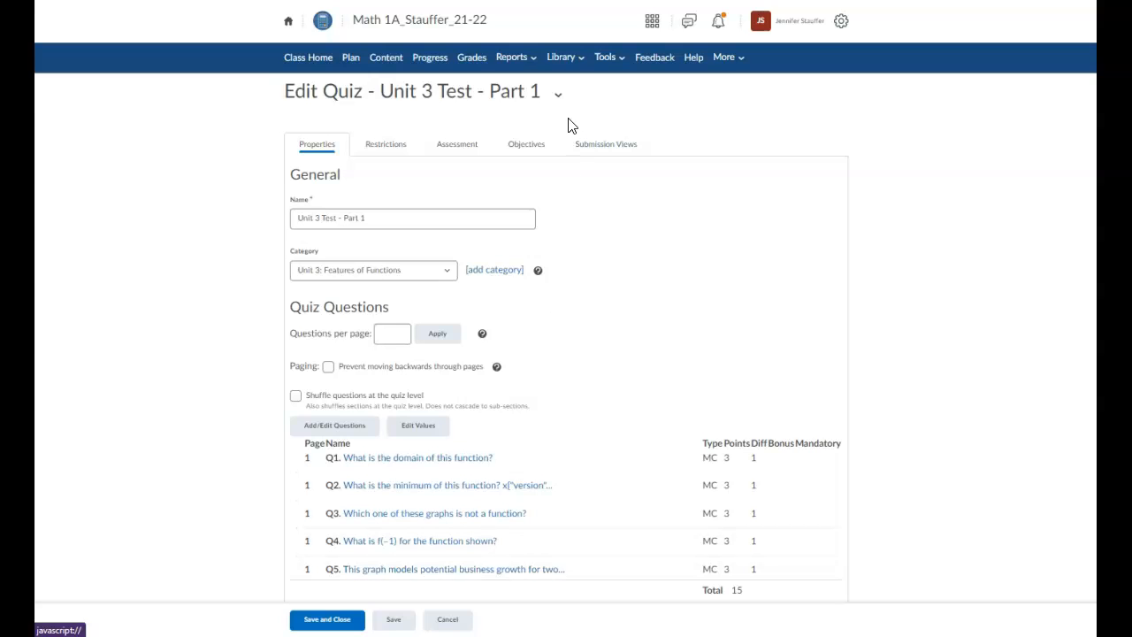
click(558, 94)
click(611, 106)
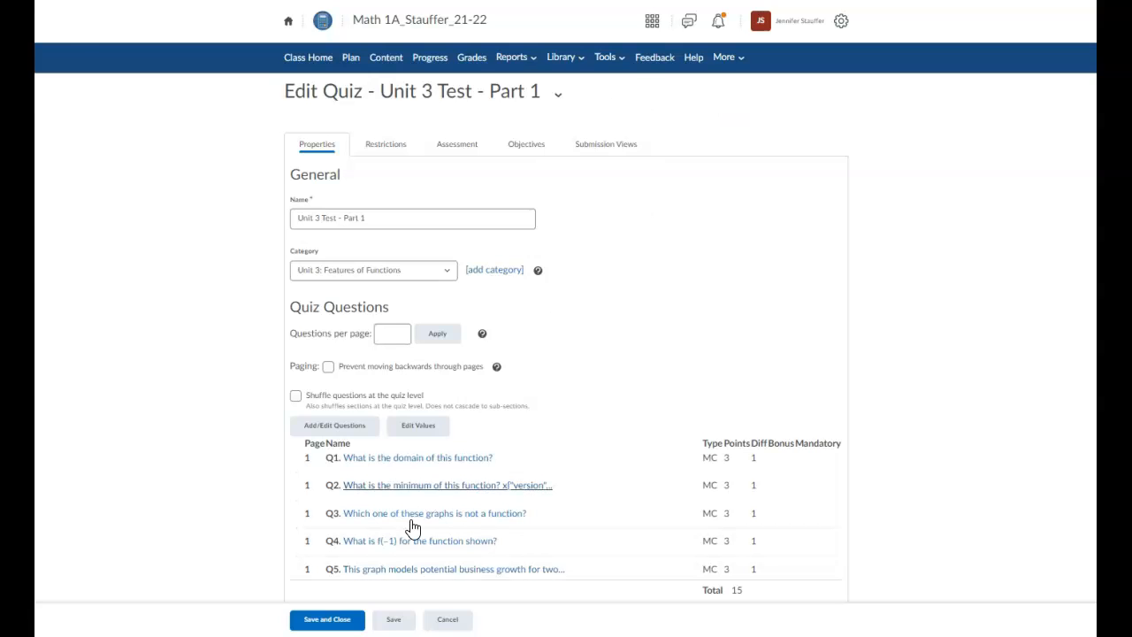
click(447, 619)
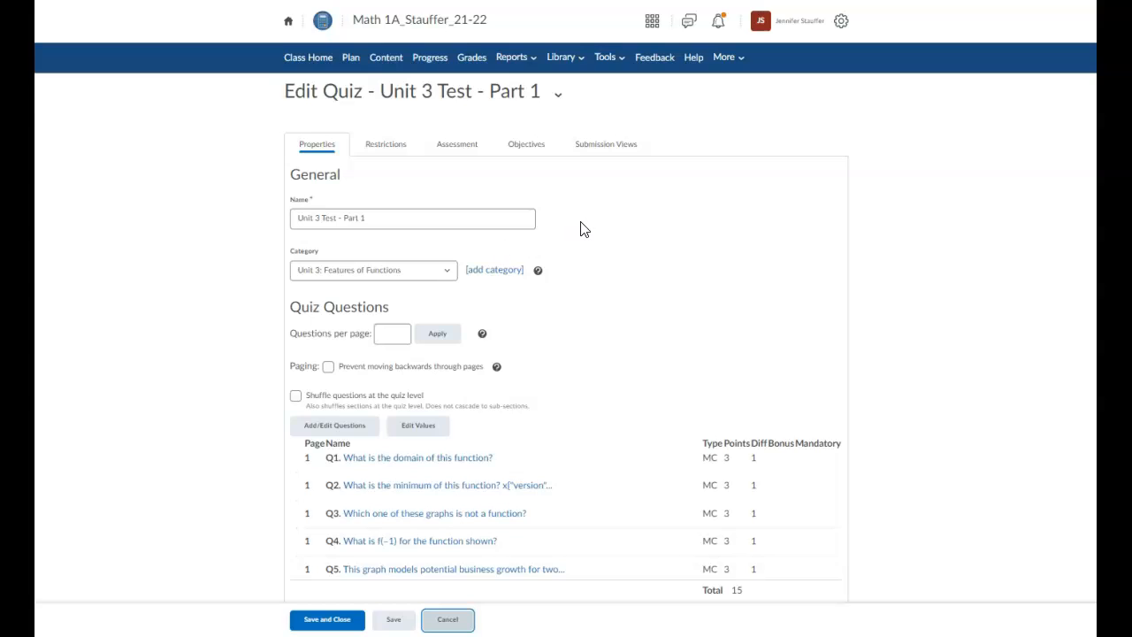
Step: Start publishing Unit 3 Test - Part 1 from the Unit 3 quizzes to the LOR
scroll(543, 298, down, 5)
scroll(542, 303, down, 3)
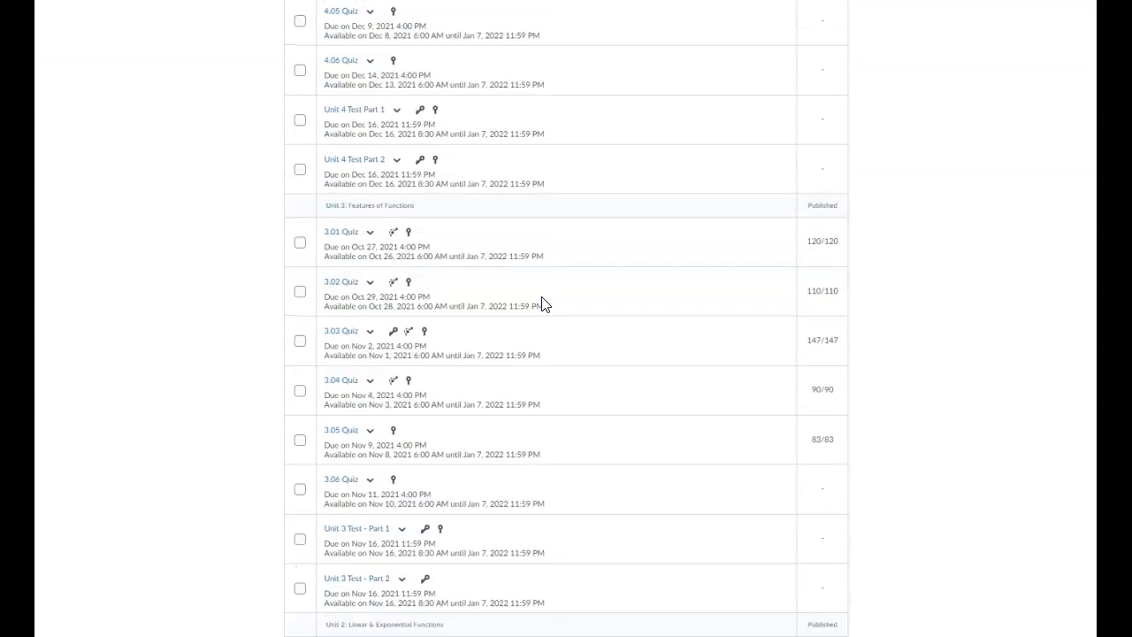
click(402, 318)
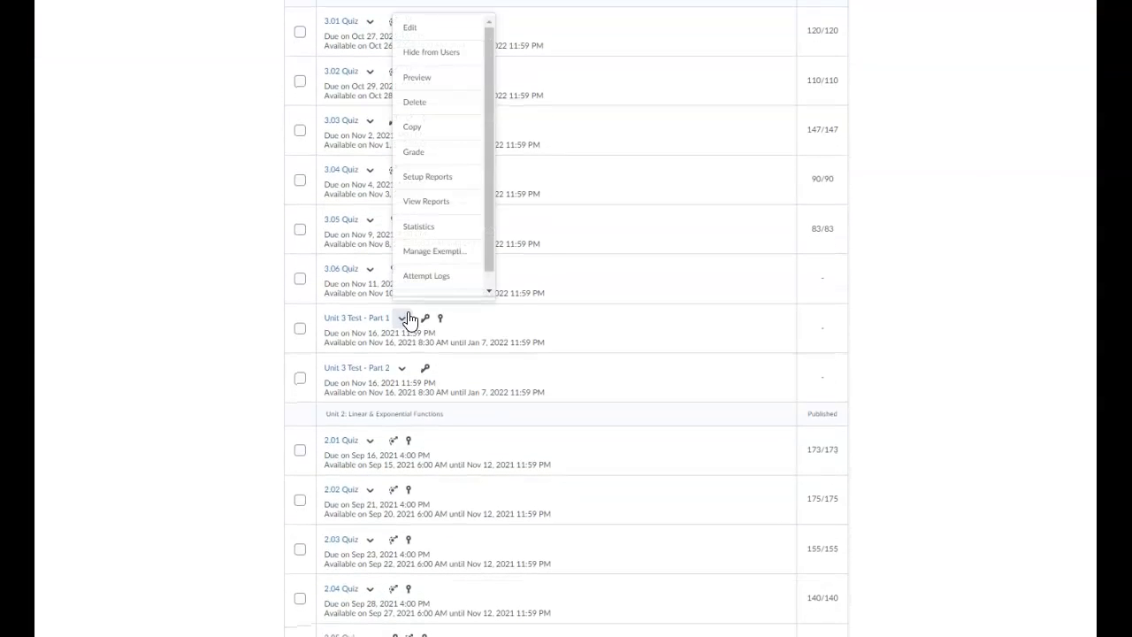
scroll(442, 265, down, 1)
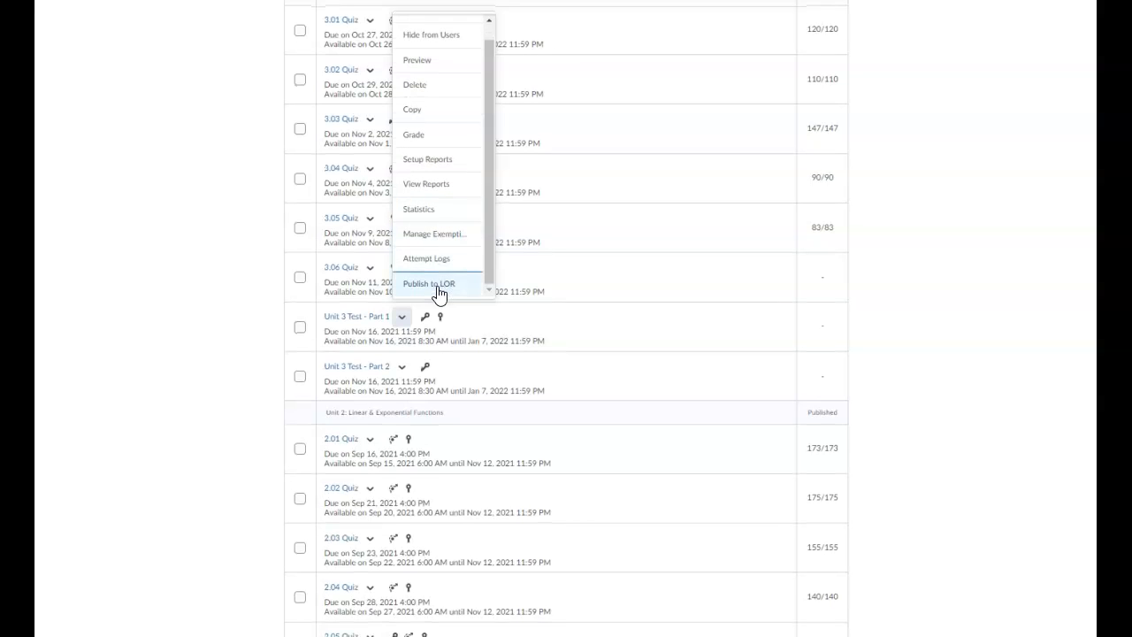
click(440, 292)
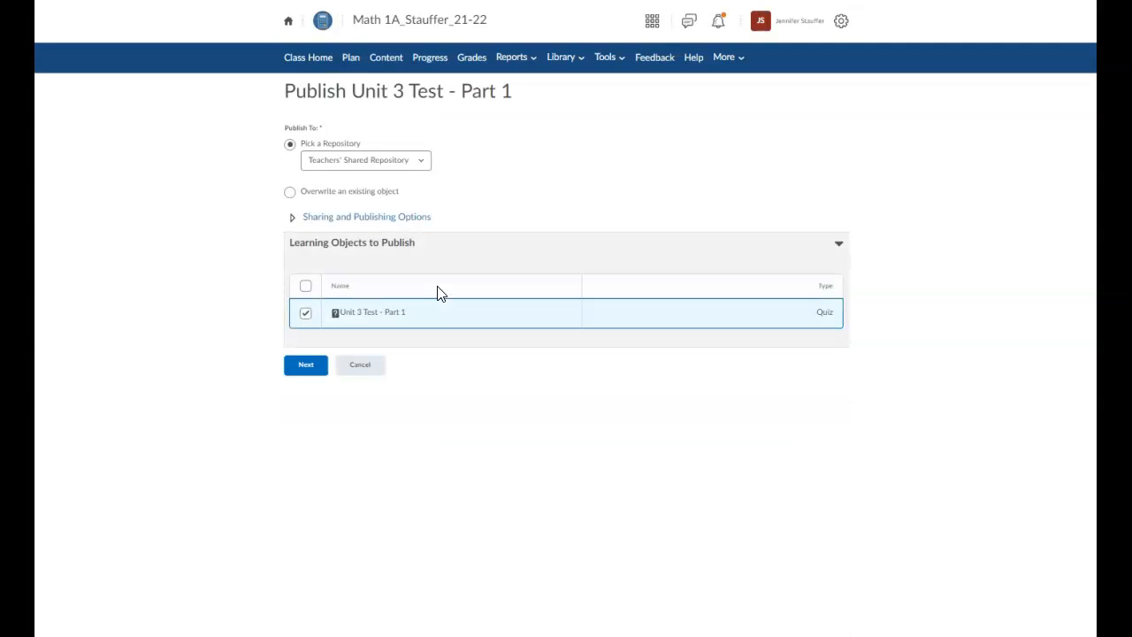
Step: In the sharing options, stop hiding the learning object in search results, mark it Creative Commons licensed, and proceed to the metadata
click(294, 219)
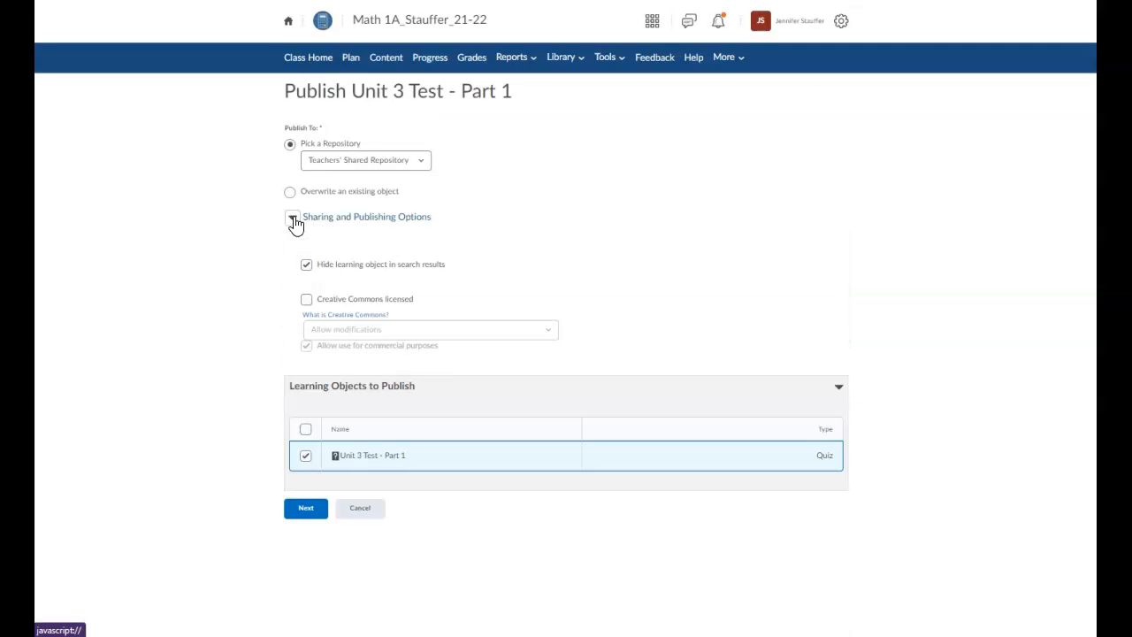
click(306, 265)
click(306, 299)
click(304, 511)
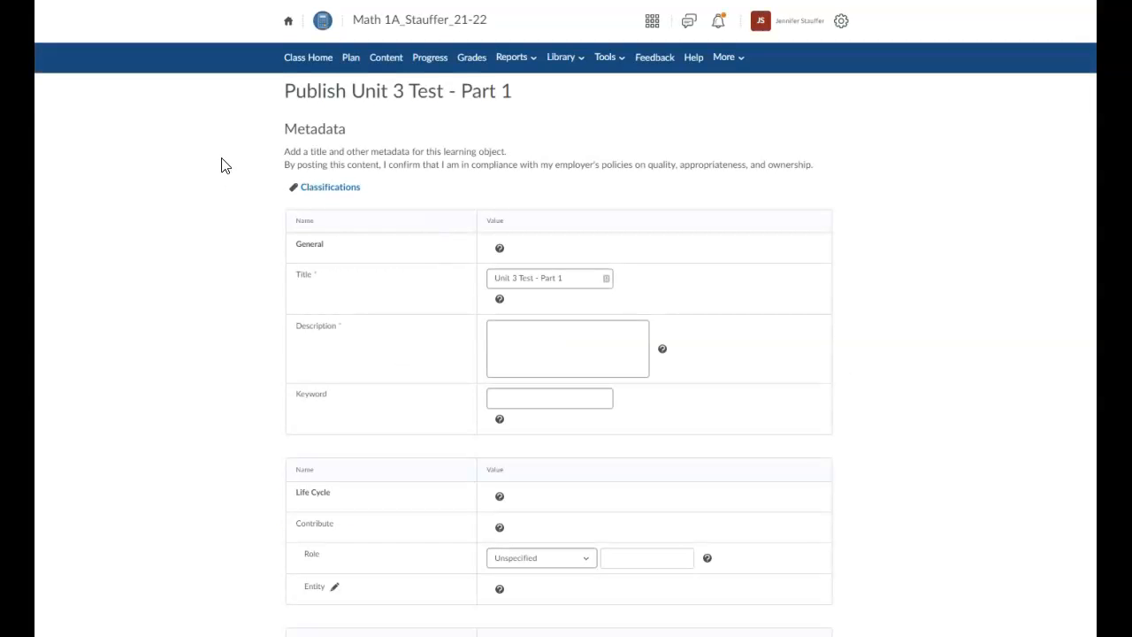
Step: Enter "demo LOR quizzes" as the learning object's description and publish it to the LOR
click(526, 342)
text(demo LOR quizzes)
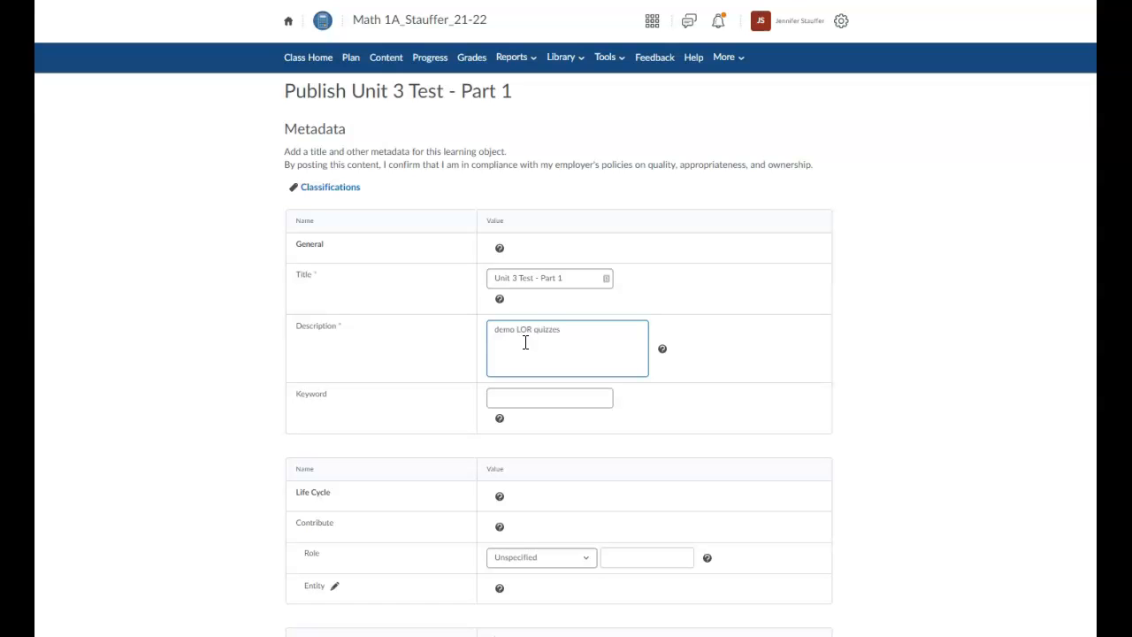
scroll(488, 392, down, 5)
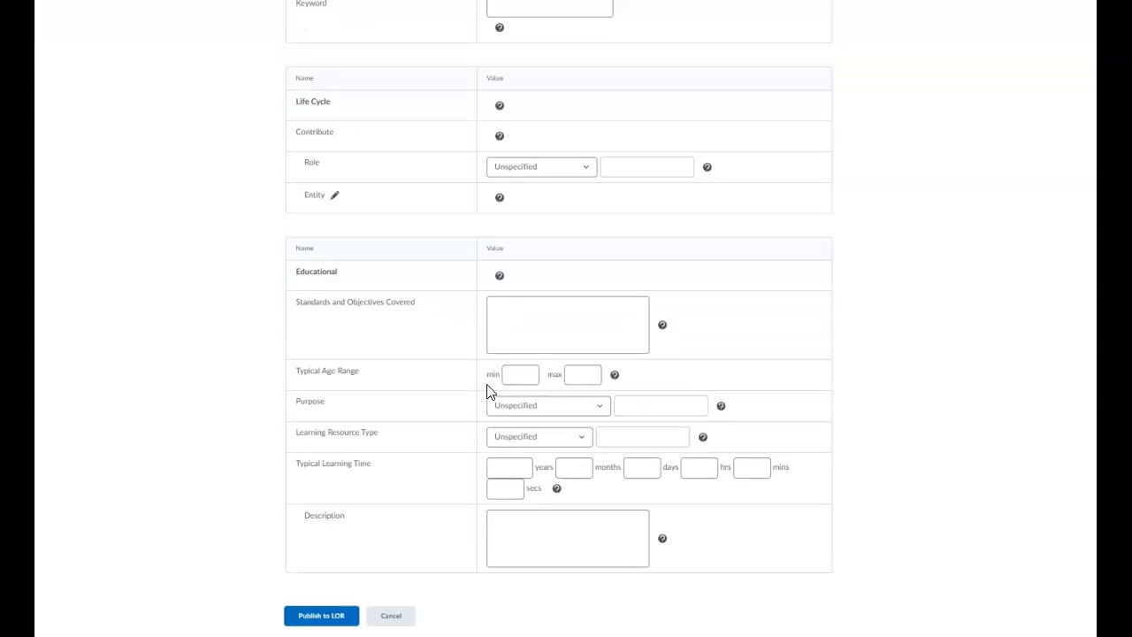
click(322, 614)
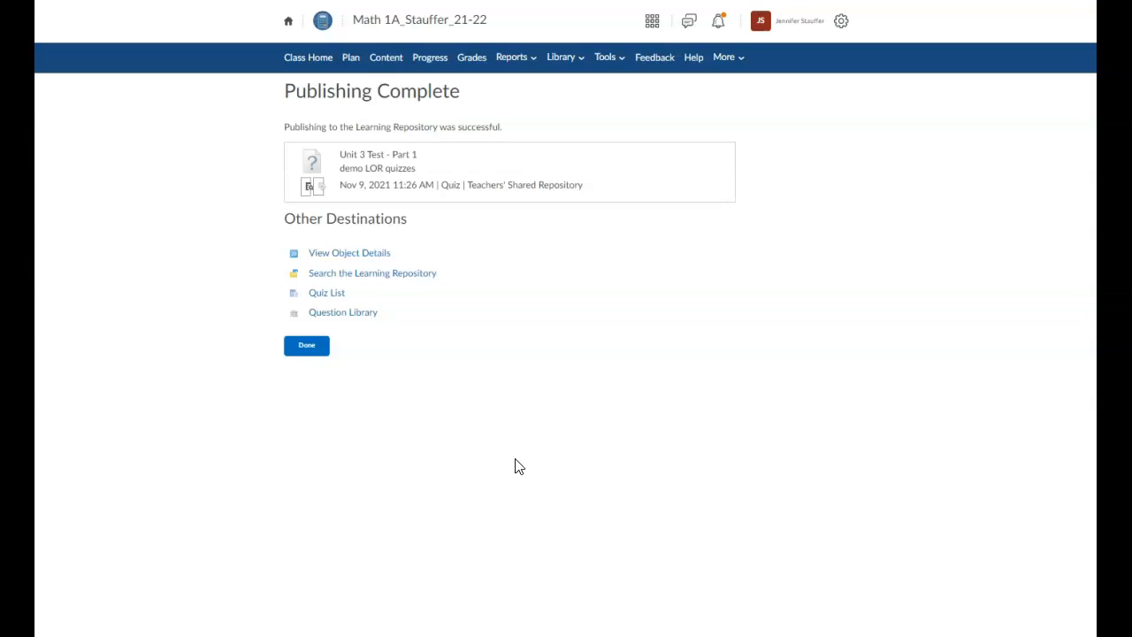
Step: Switch to the teacher's own Math 1B 20-21 course and open its Teacher LOR
click(653, 25)
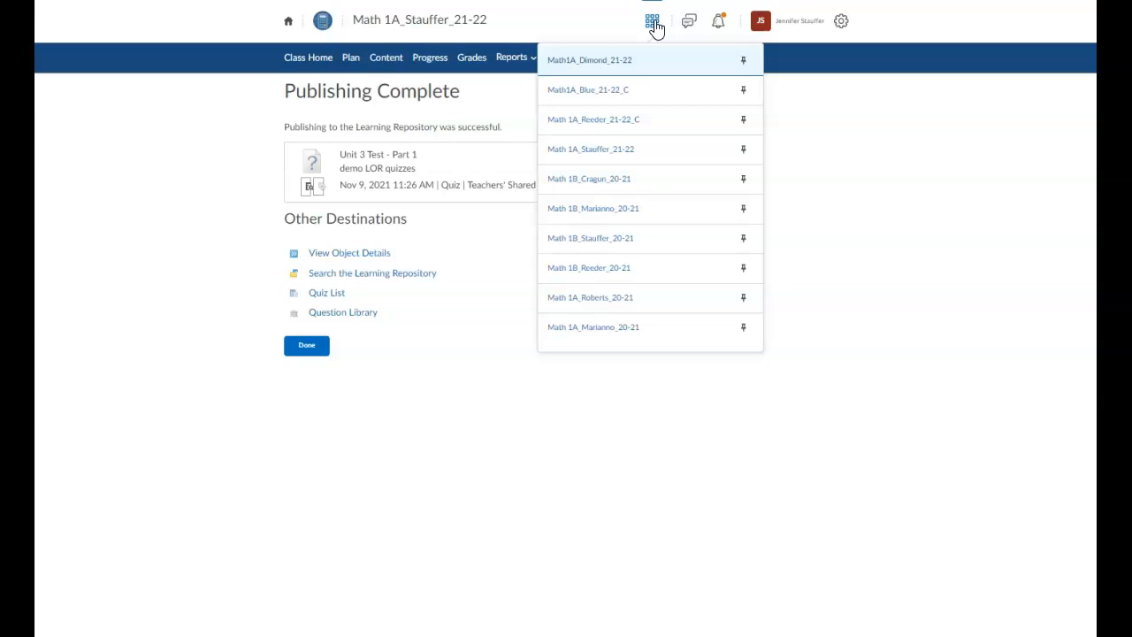
click(631, 247)
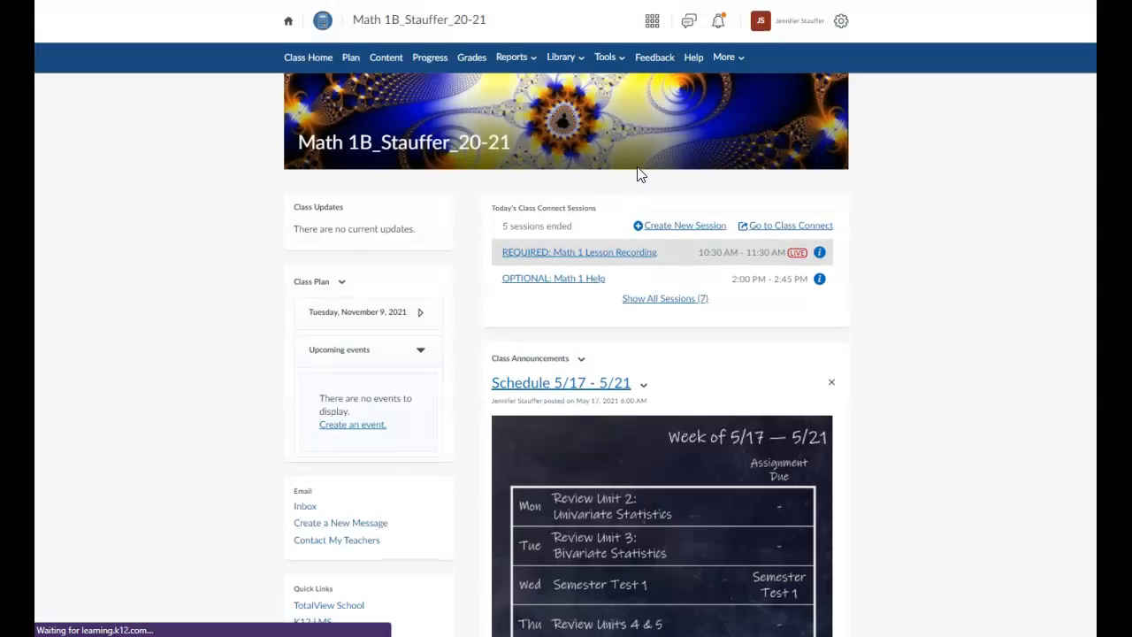
click(622, 60)
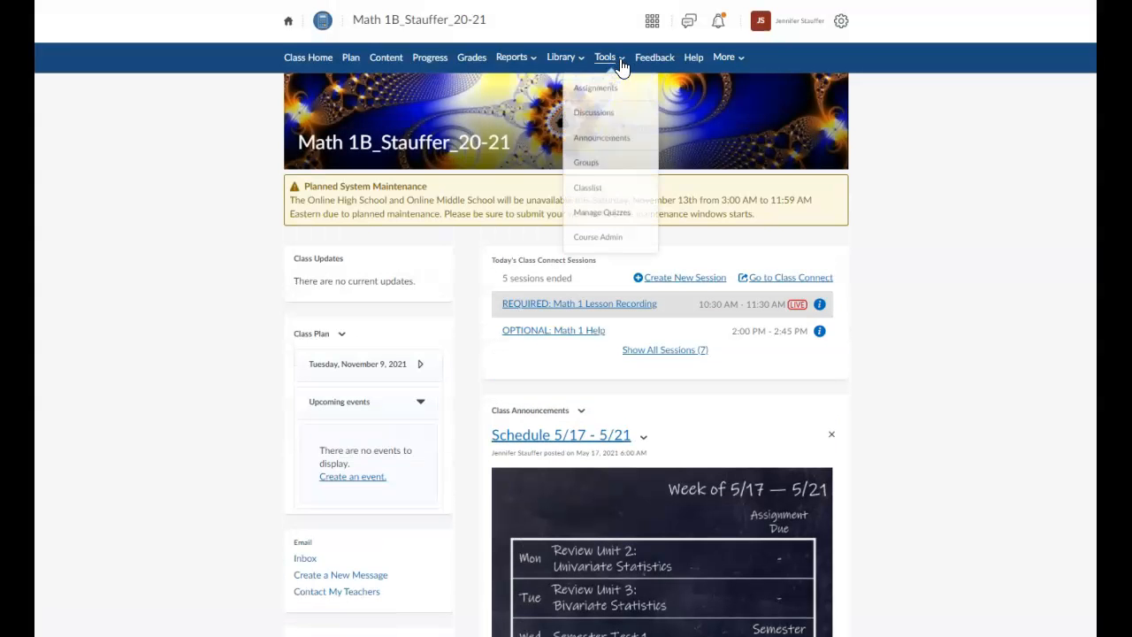
click(563, 57)
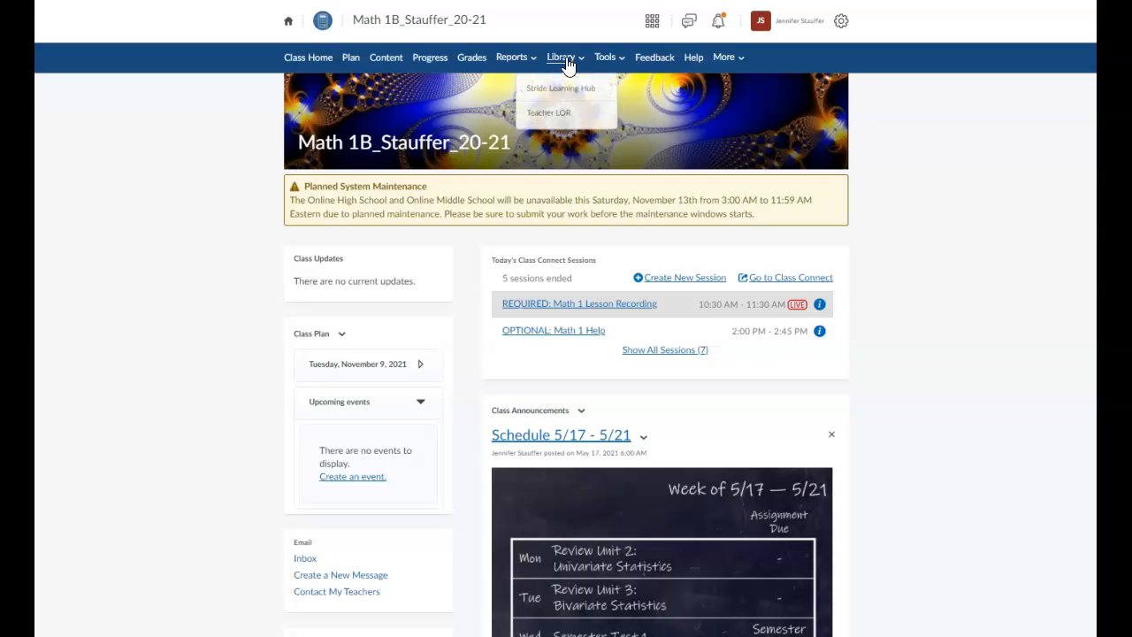
click(550, 113)
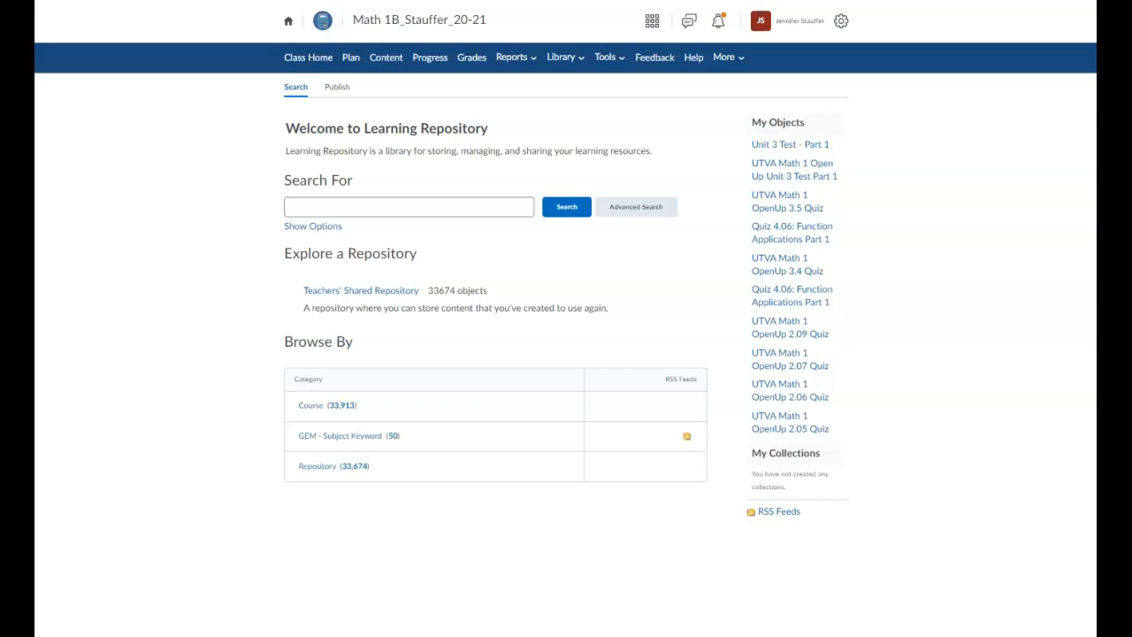
Step: Search the Learning Repository for the exact phrase "Unit 3 Test - Part 1"
click(298, 203)
text(Unit 3 Test - Part 1)
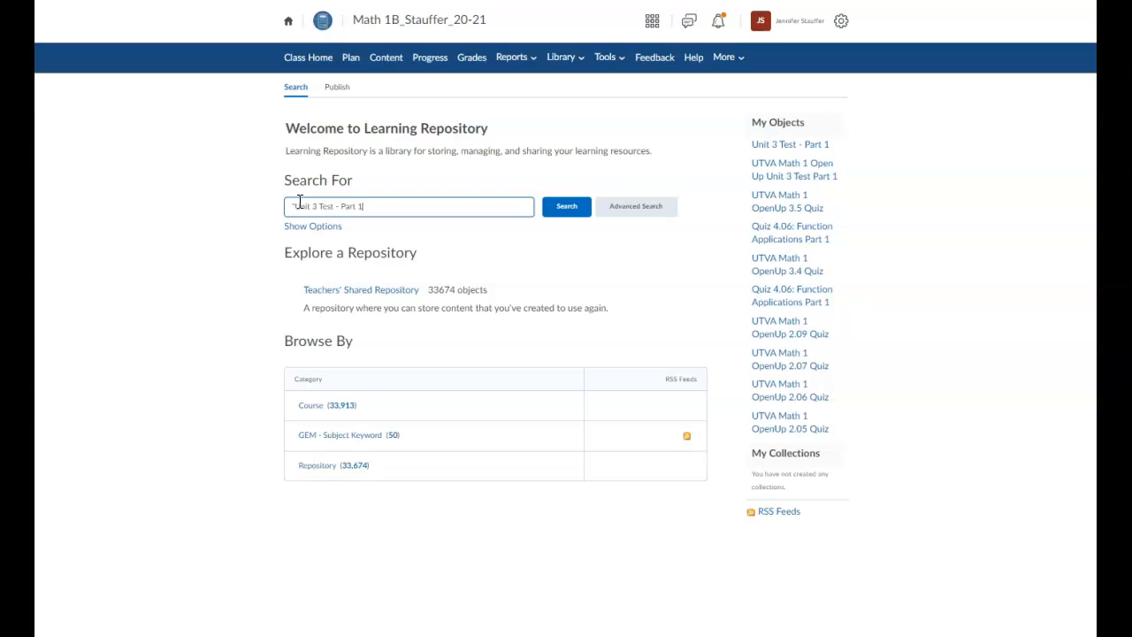
click(561, 211)
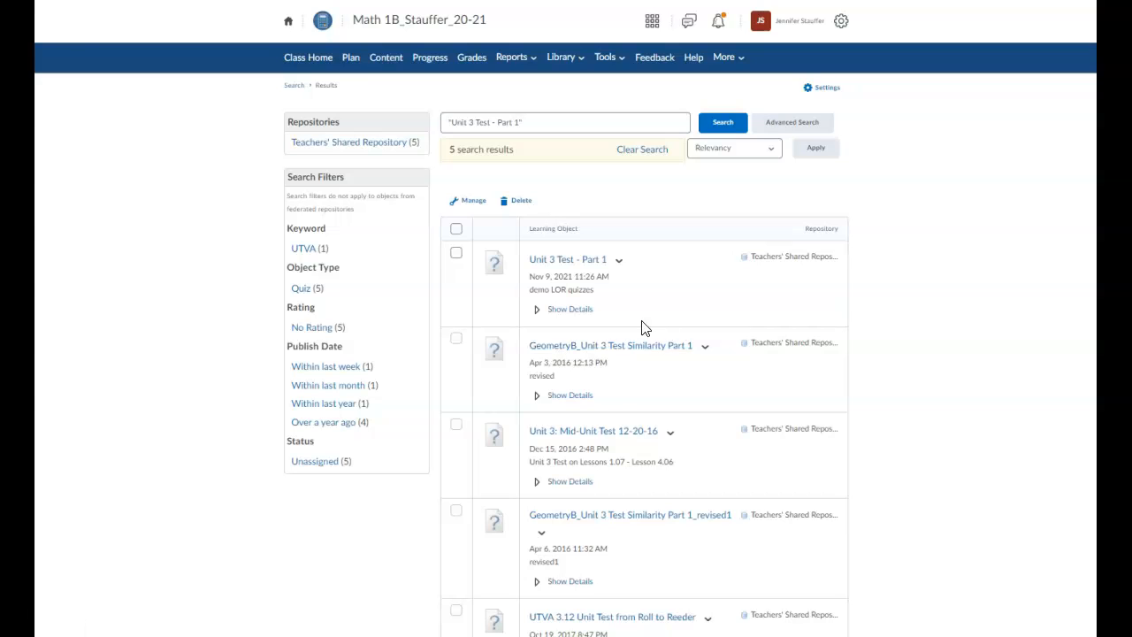
Step: Retrieve the Unit 3 Test - Part 1 object described as "demo LOR quizzes" and import it into the Quiz List
drag(529, 290, 601, 293)
click(640, 297)
click(620, 262)
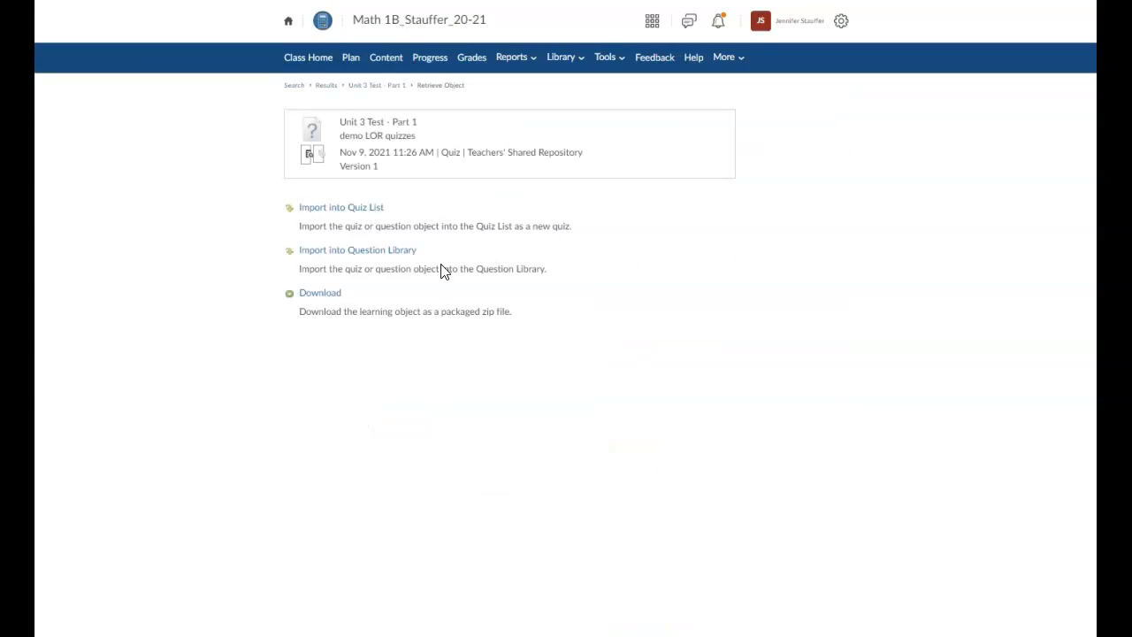
click(353, 211)
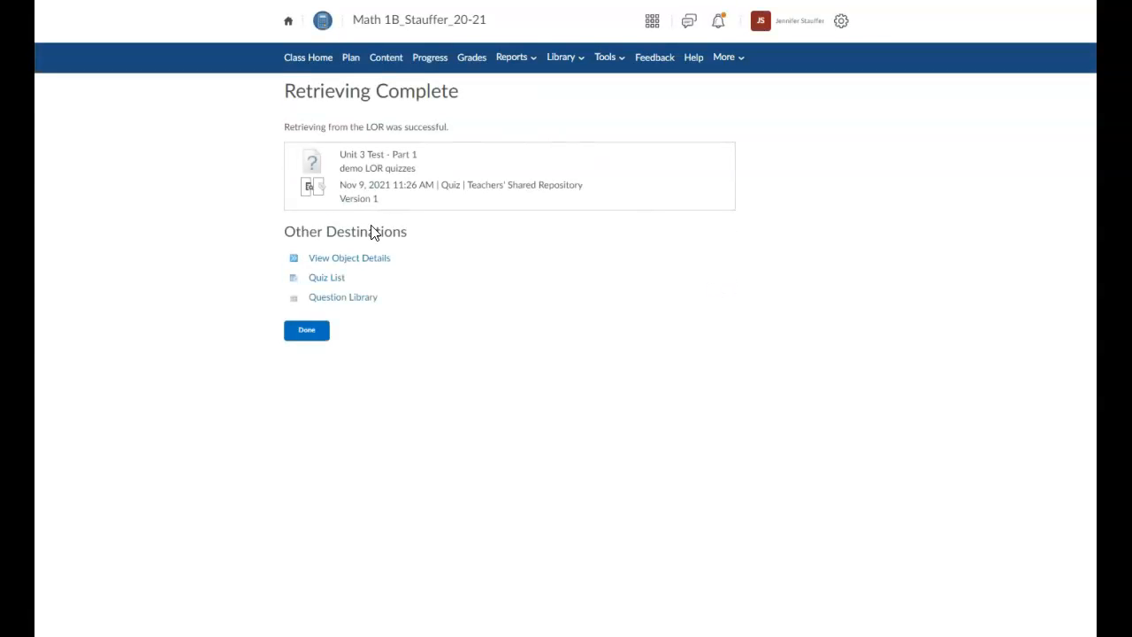
Step: Open the imported Unit 3 Test - Part 1 from the quiz list and preview its function domain question
click(327, 278)
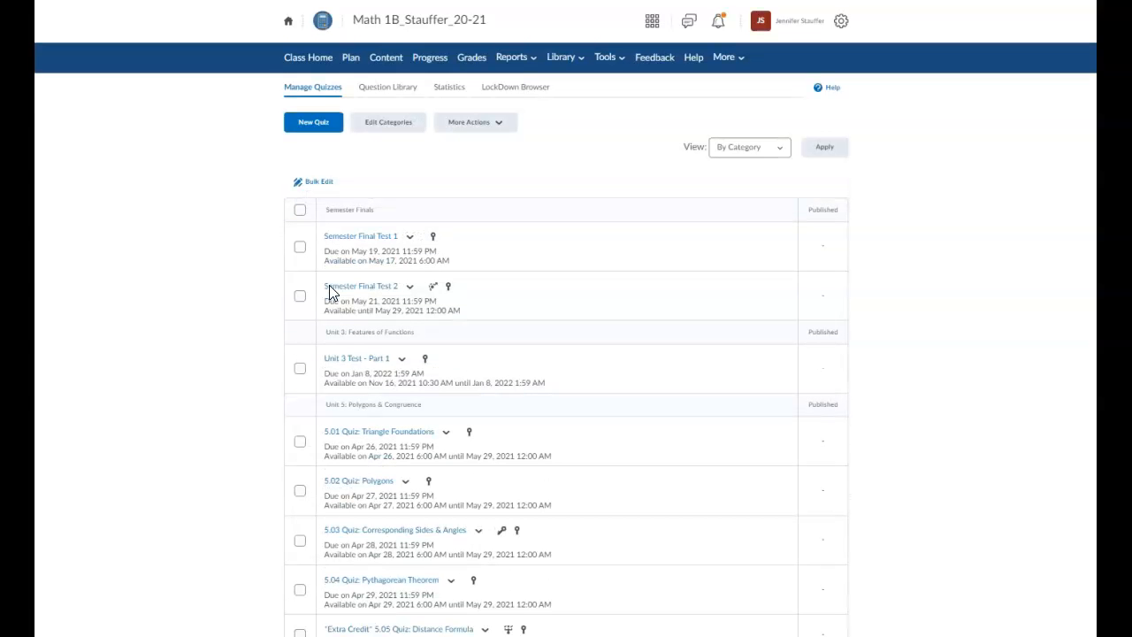
click(347, 358)
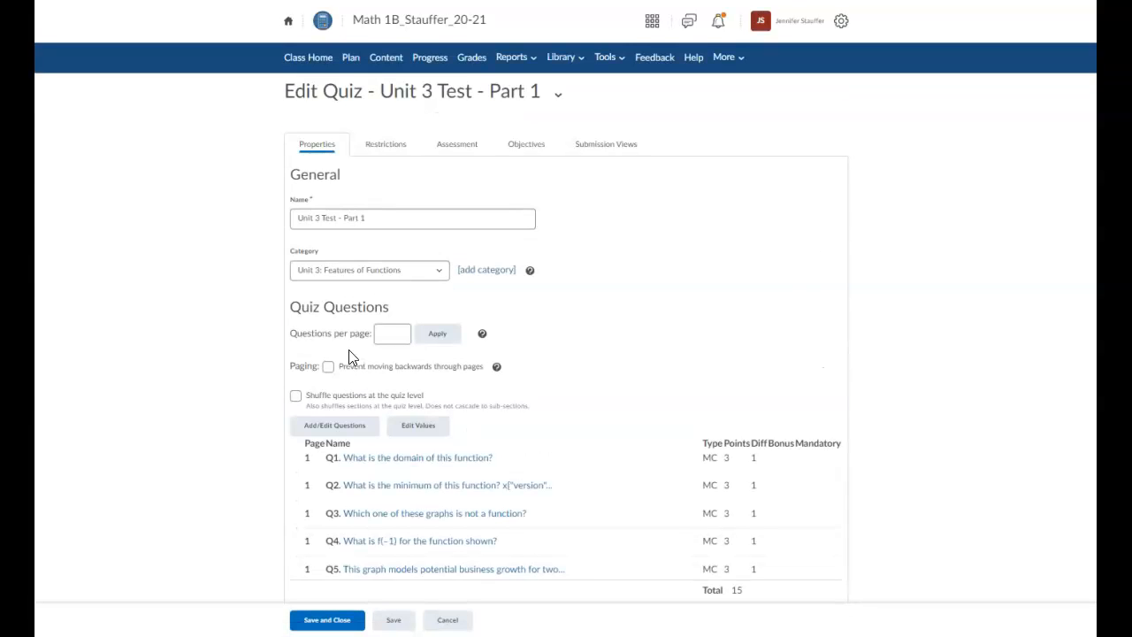
scroll(422, 346, down, 3)
click(434, 271)
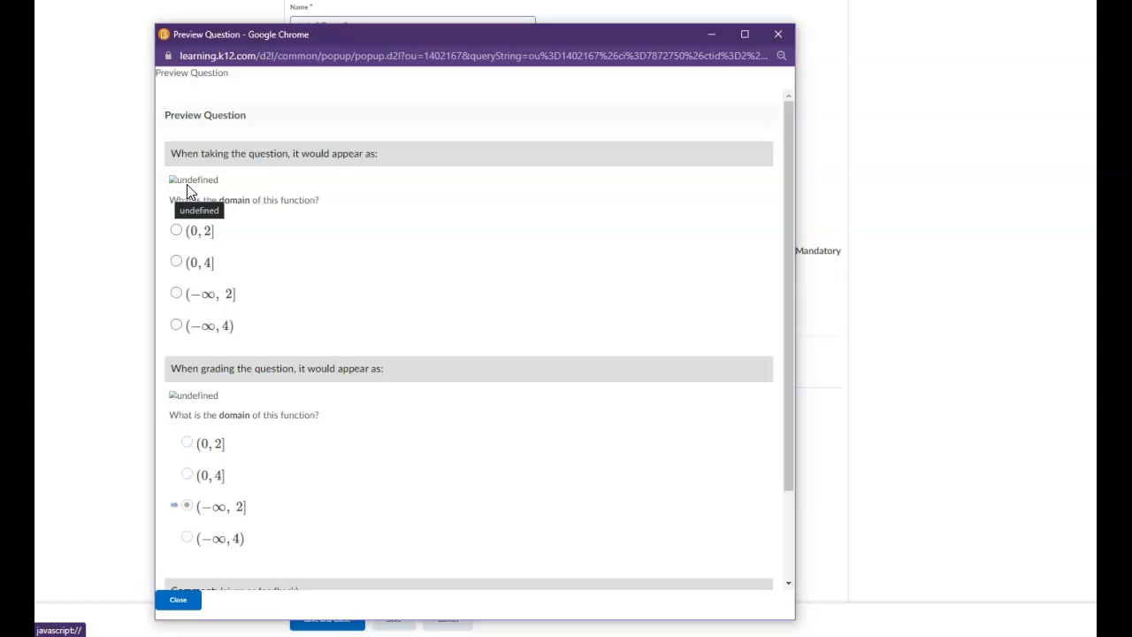
click(777, 39)
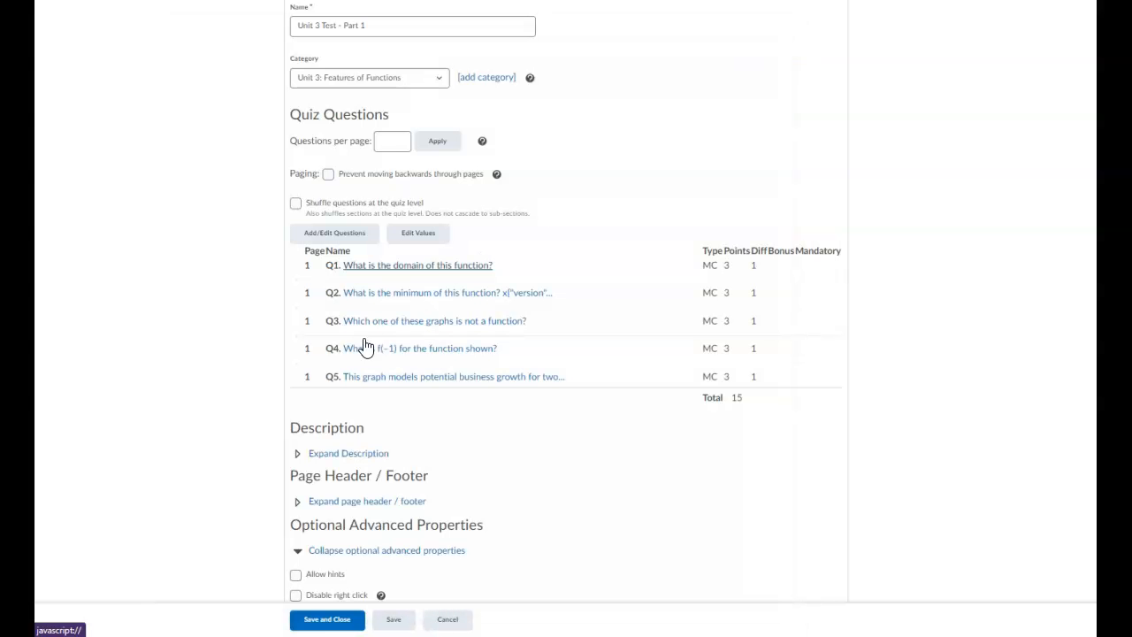
Step: Preview the imported quiz's question about which graph is not a function, then leave the quiz without saving
click(377, 324)
drag(368, 0, 537, 22)
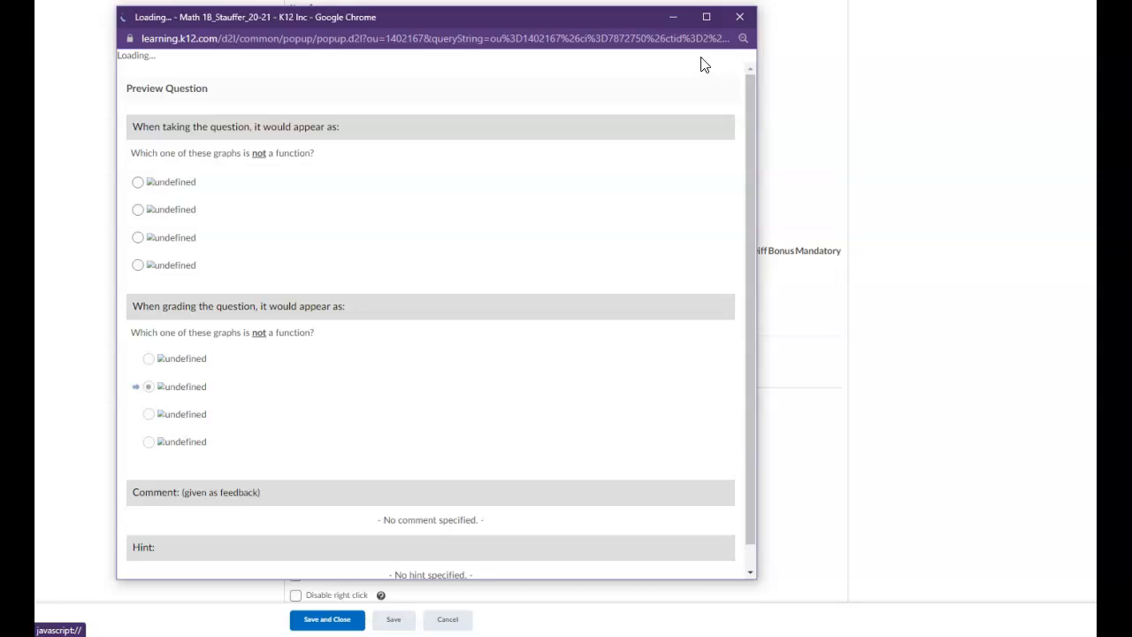
click(739, 20)
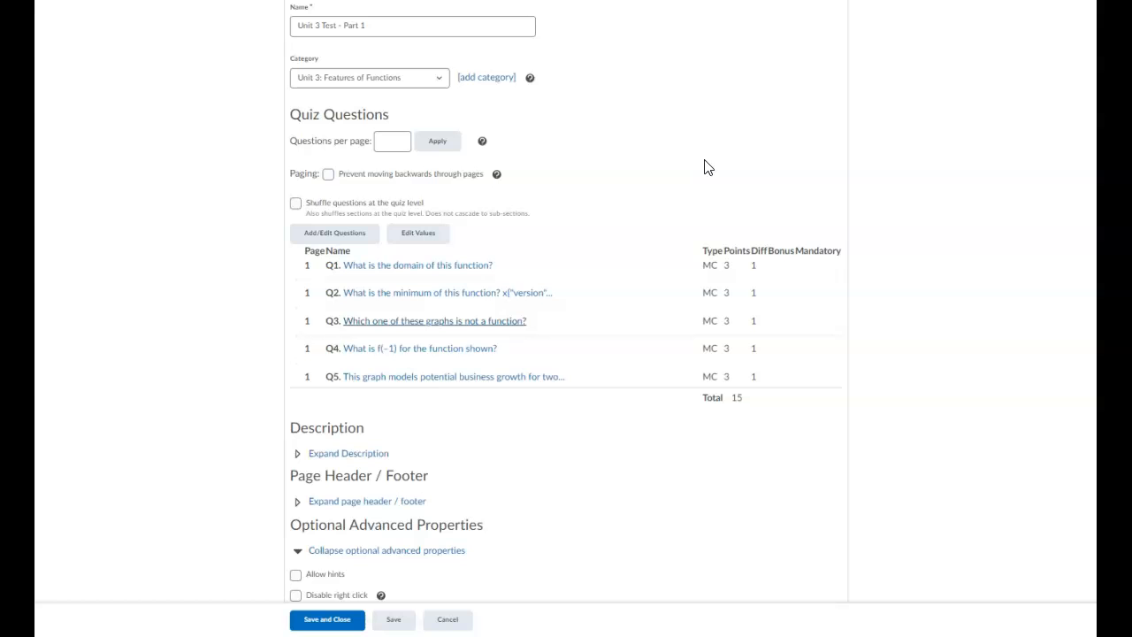
click(445, 618)
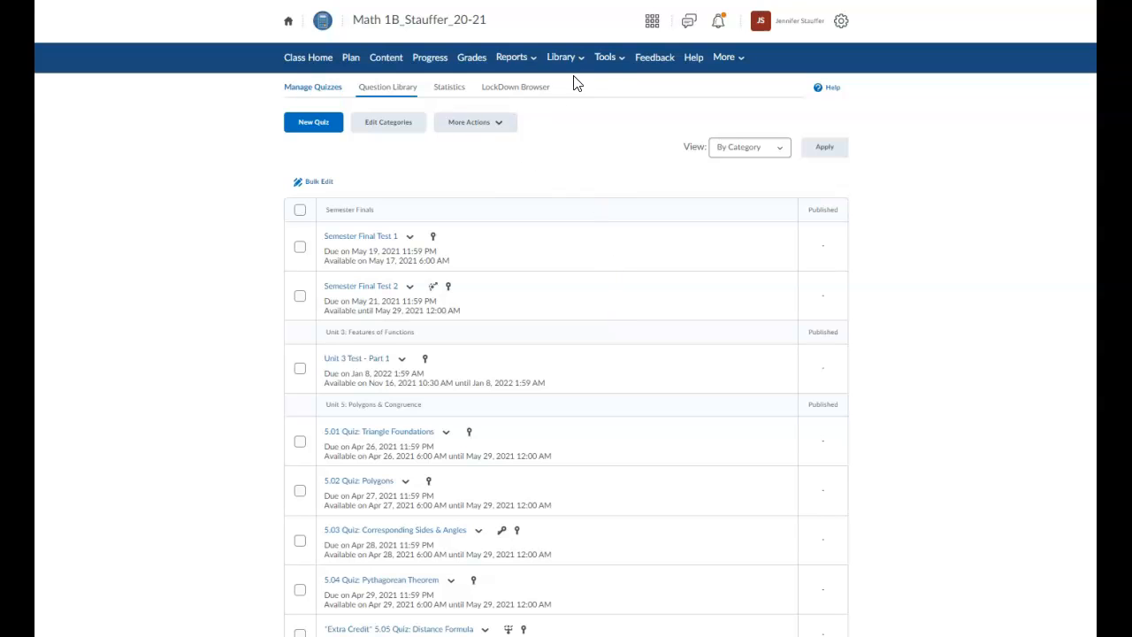
Step: Open the file manager of the current course from its course administration page
click(622, 58)
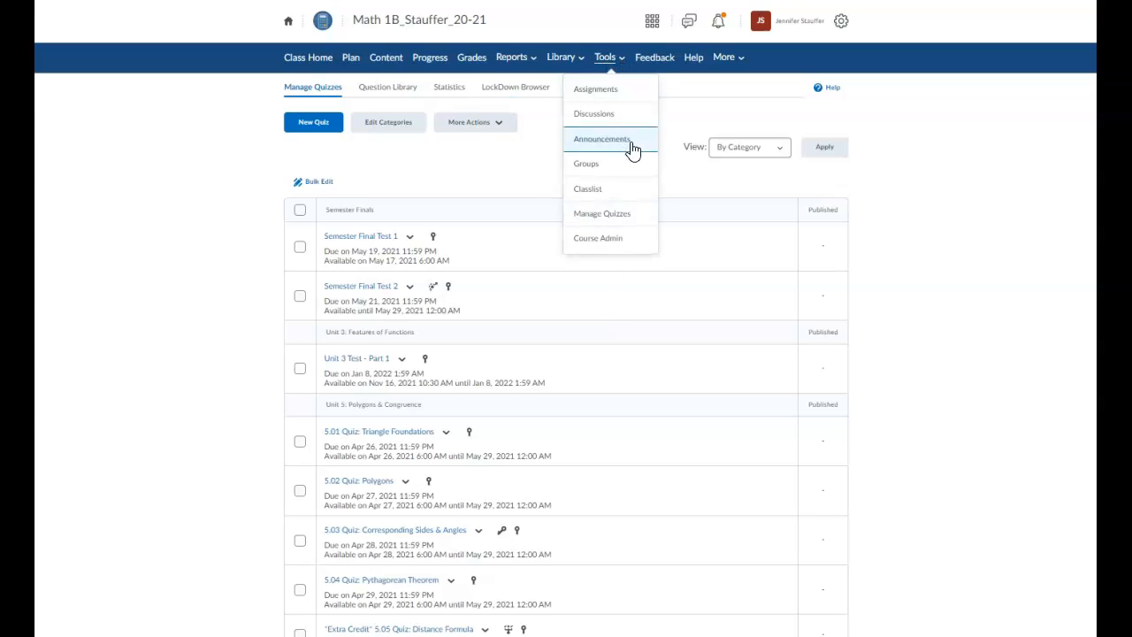
click(609, 244)
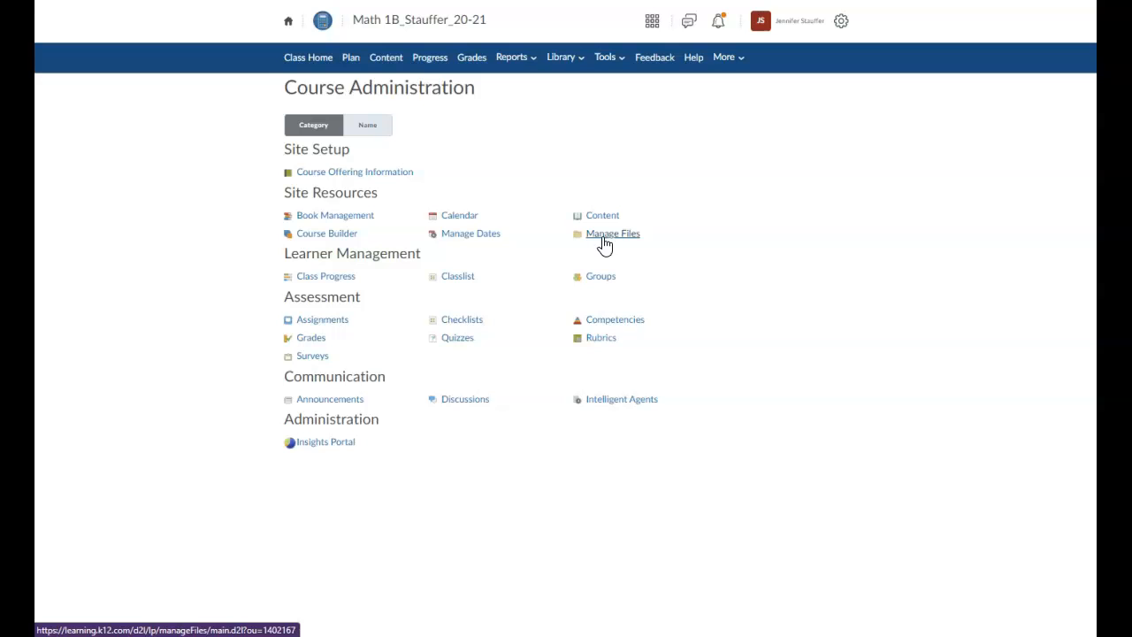
click(603, 237)
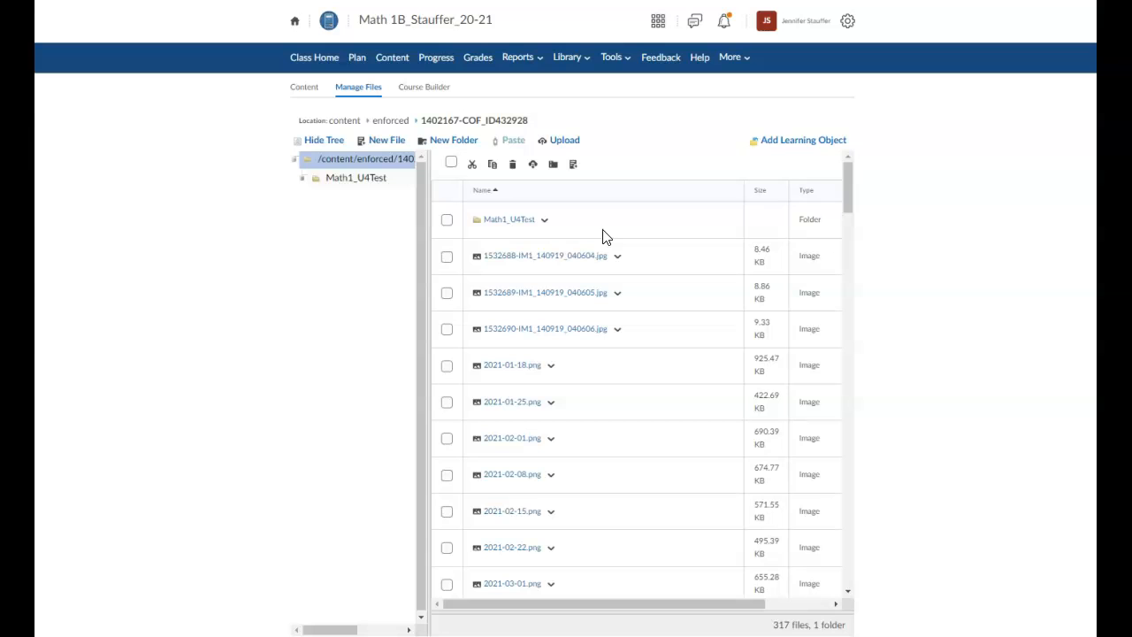
Step: Upload all ten images in the Unit 3 Test folder, u3test_domain.jpg through unit 3 image 3.png, to the course's root folder
click(564, 147)
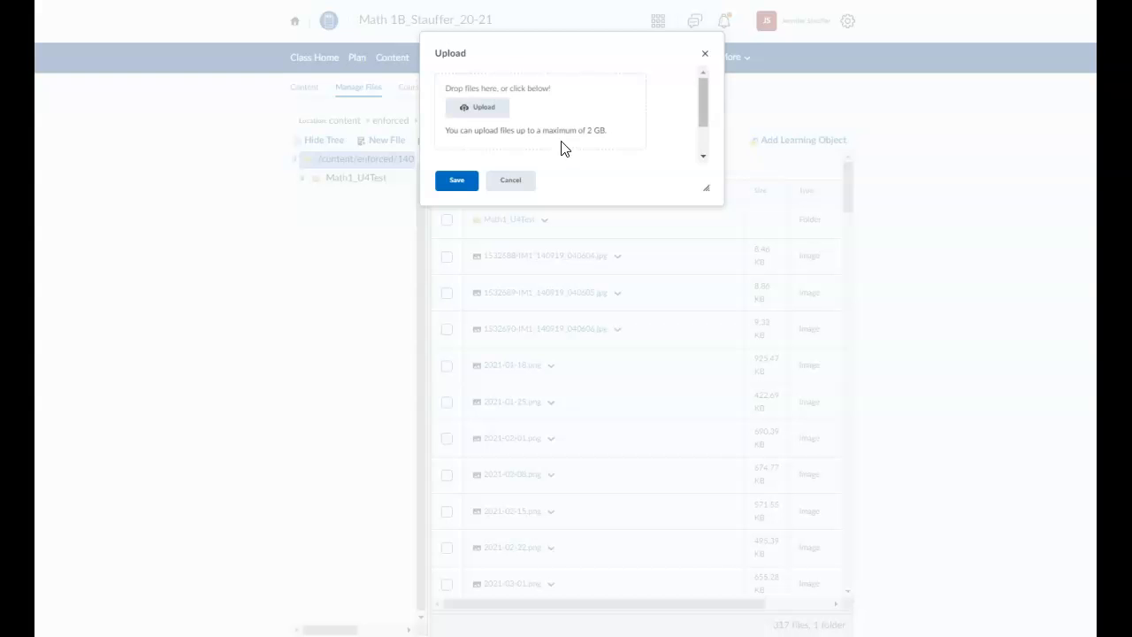
click(505, 109)
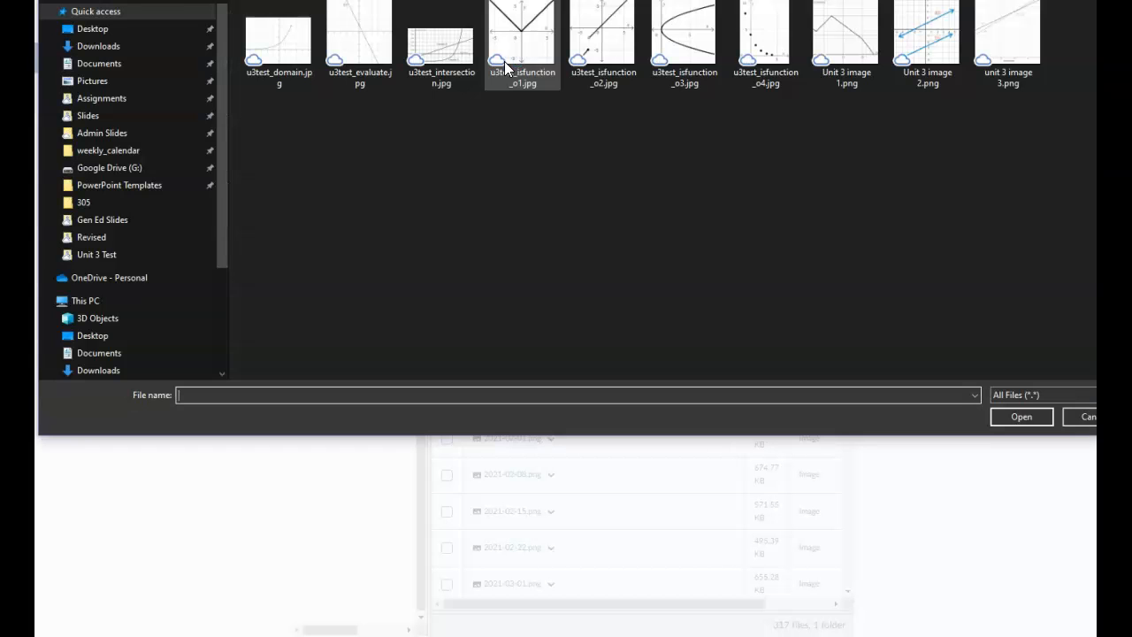
drag(509, 0, 507, 58)
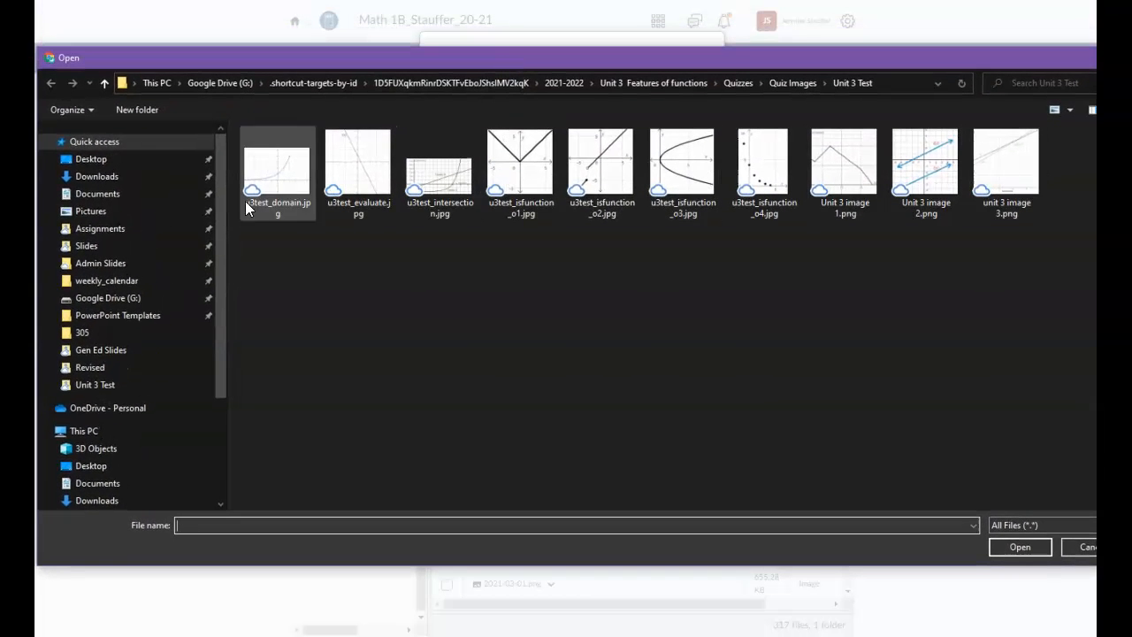
click(296, 190)
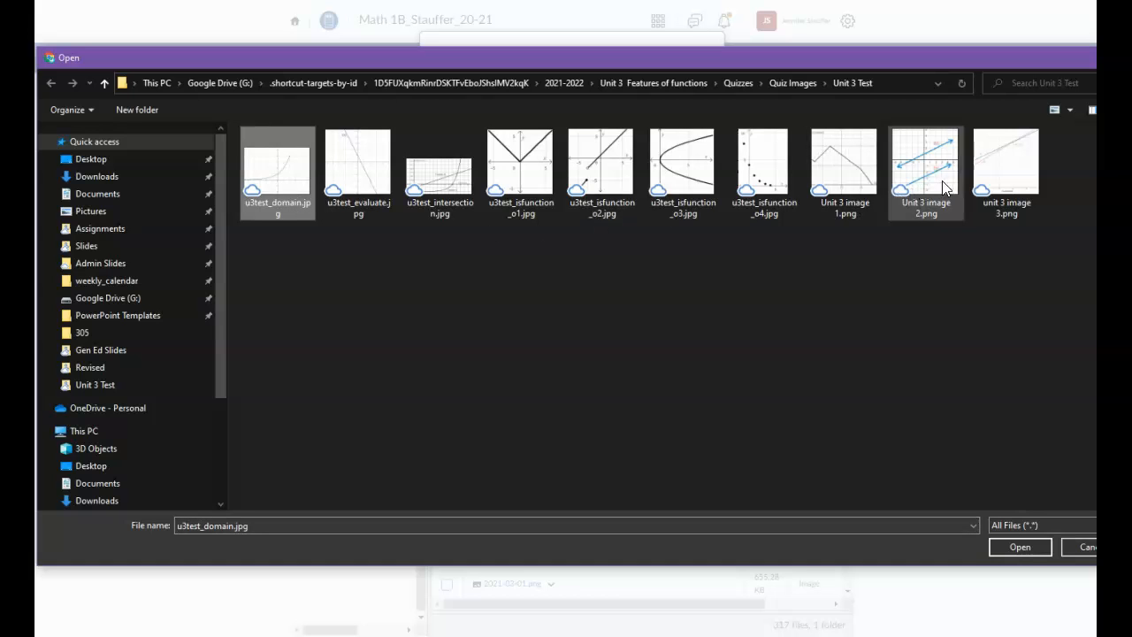
shift+click(1015, 177)
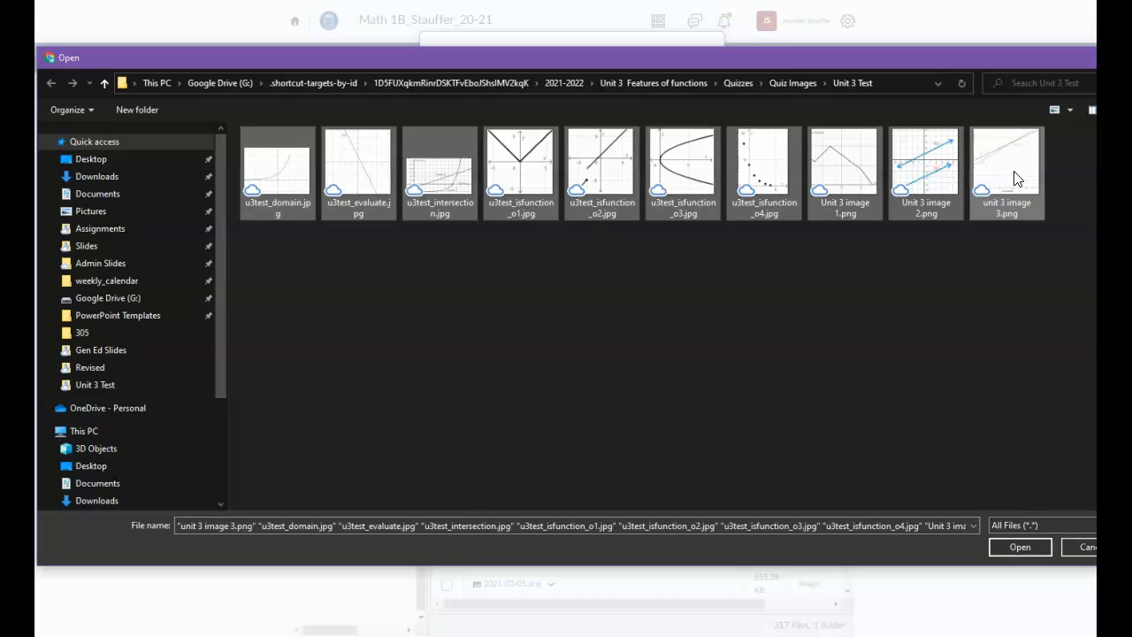
click(1008, 547)
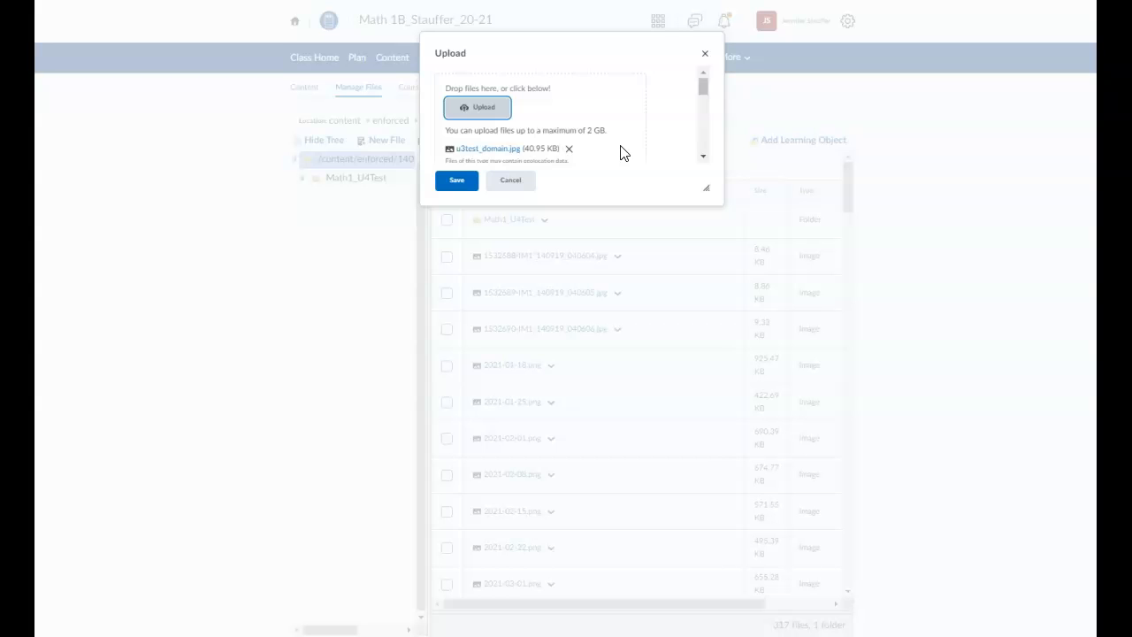
click(446, 186)
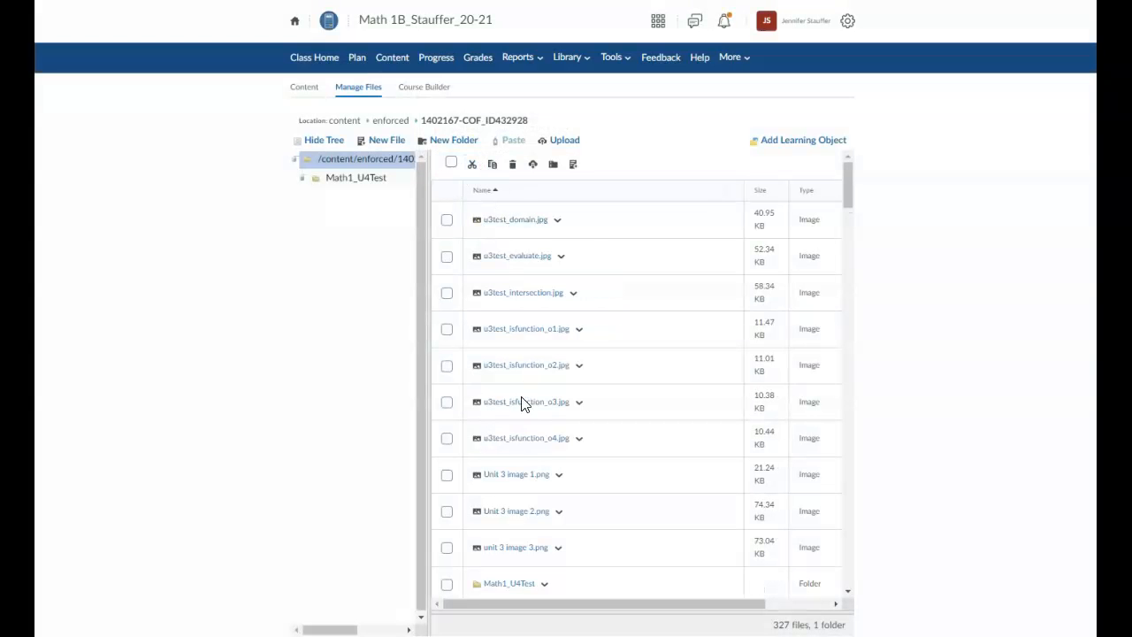
Step: Reopen Unit 3 Test - Part 1 from the quiz list and check the function domain question's preview
click(622, 60)
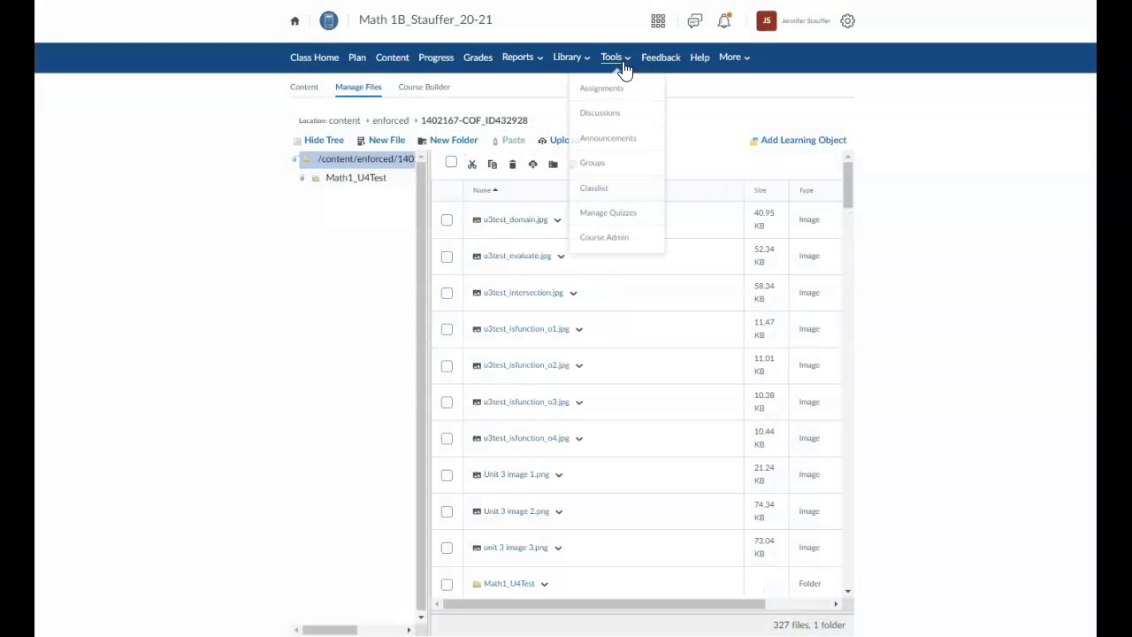
click(620, 188)
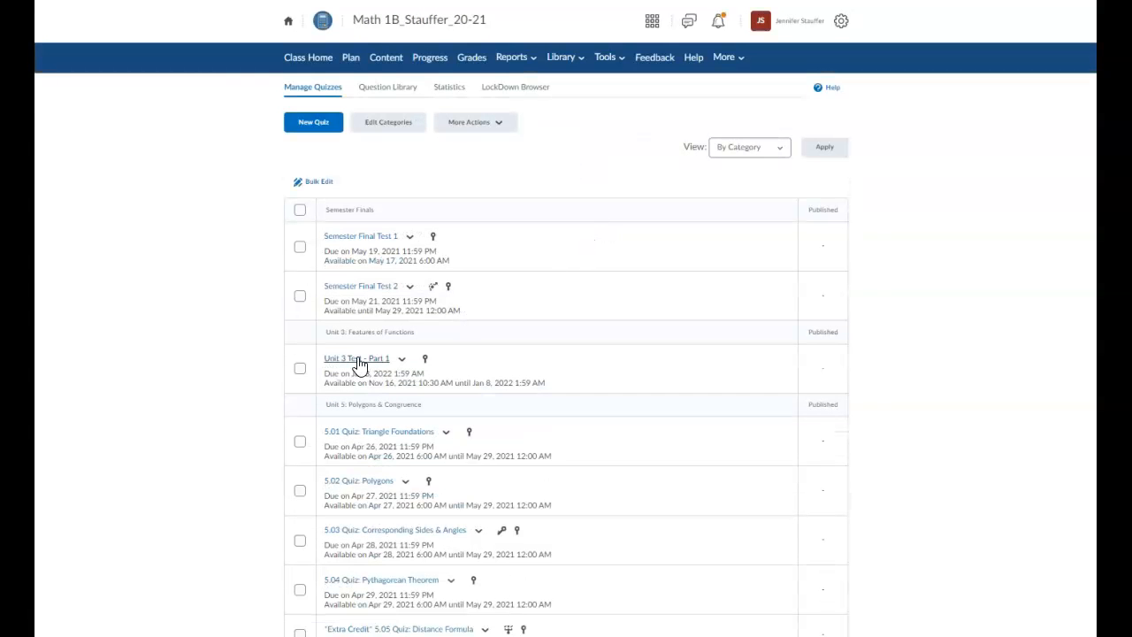
click(360, 361)
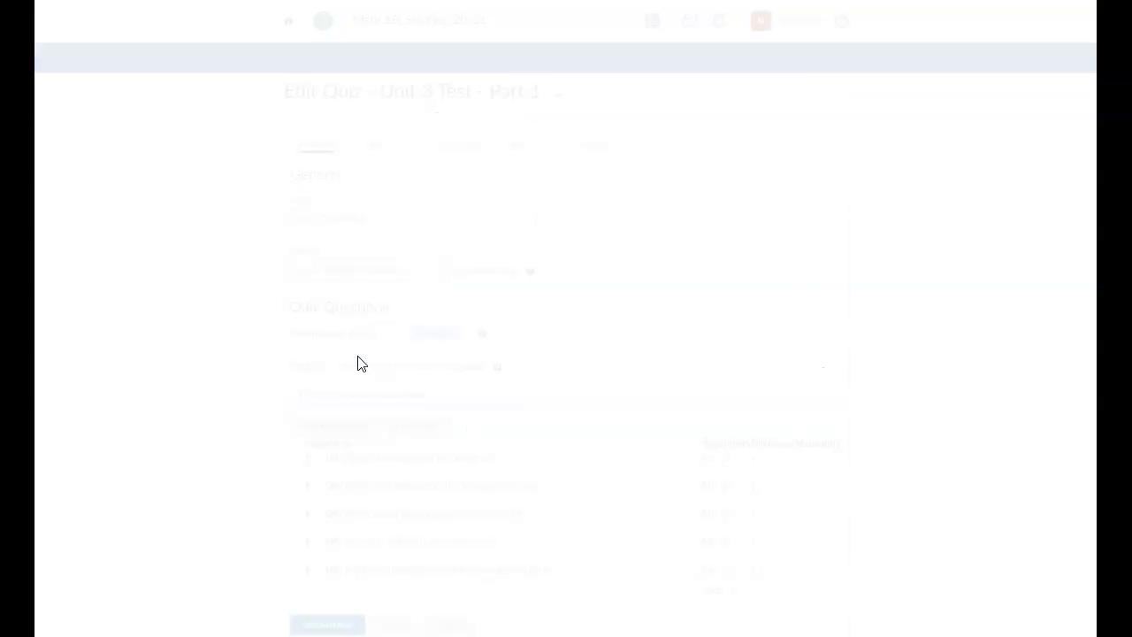
scroll(381, 363, down, 1)
scroll(381, 382, down, 3)
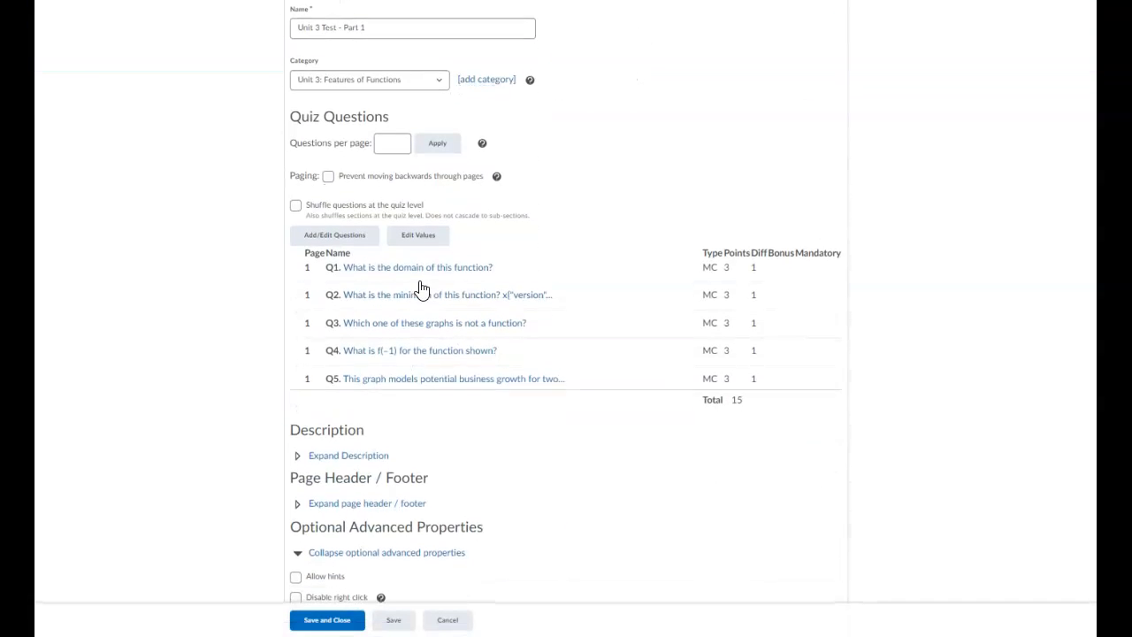
click(423, 265)
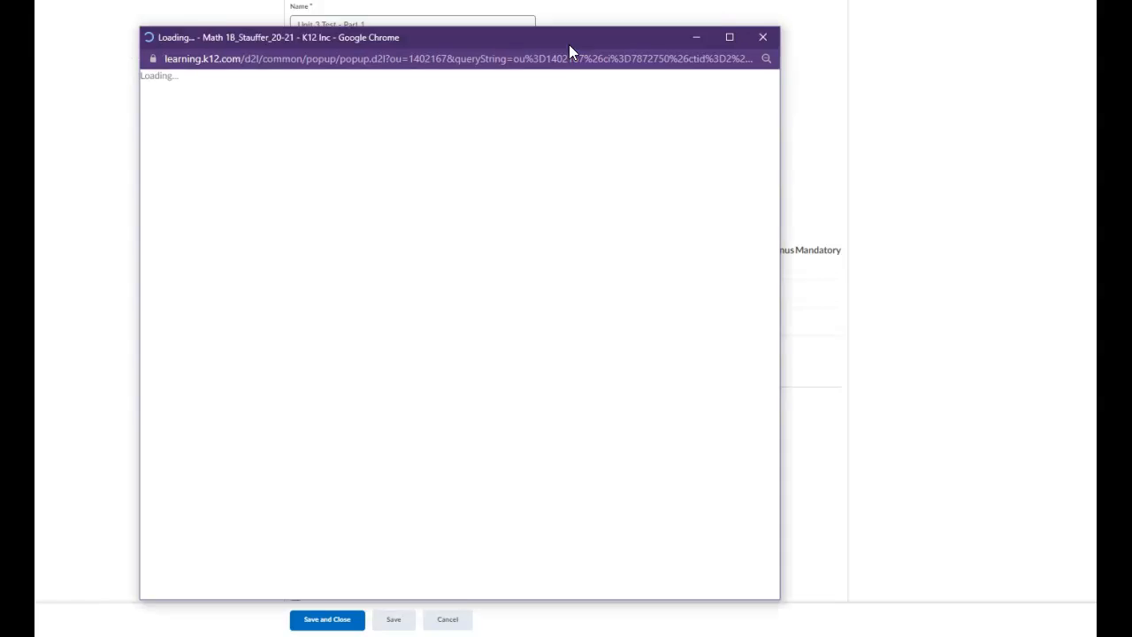
drag(569, 50, 602, 63)
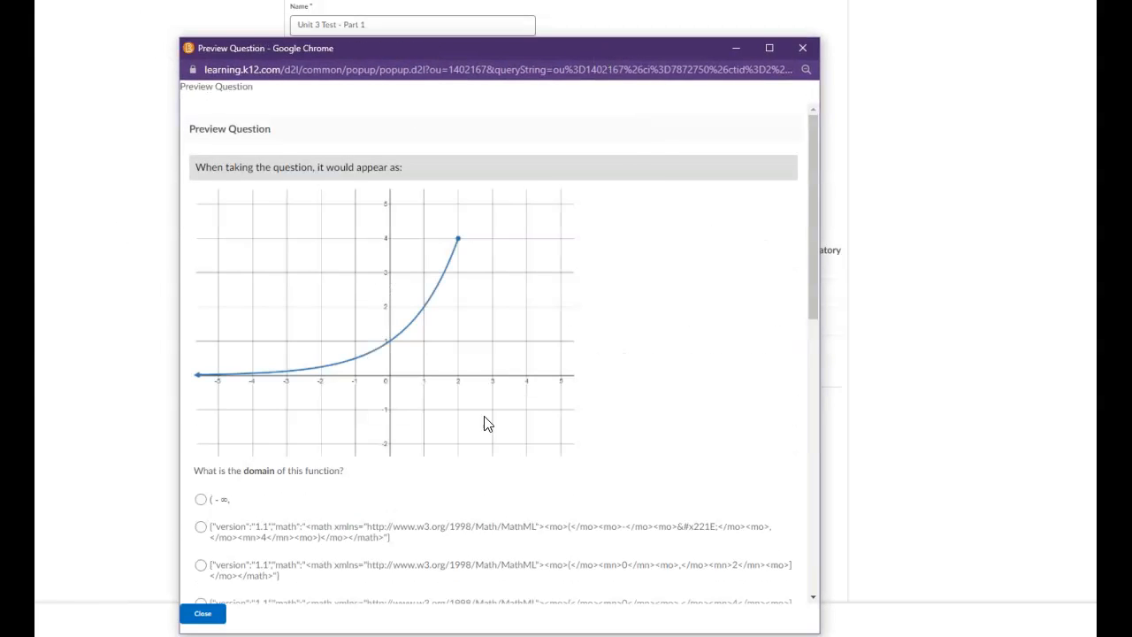
click(804, 48)
Step: Check all answer graphs in the preview of the question asking which is not a function, and exit the quiz without saving
click(416, 323)
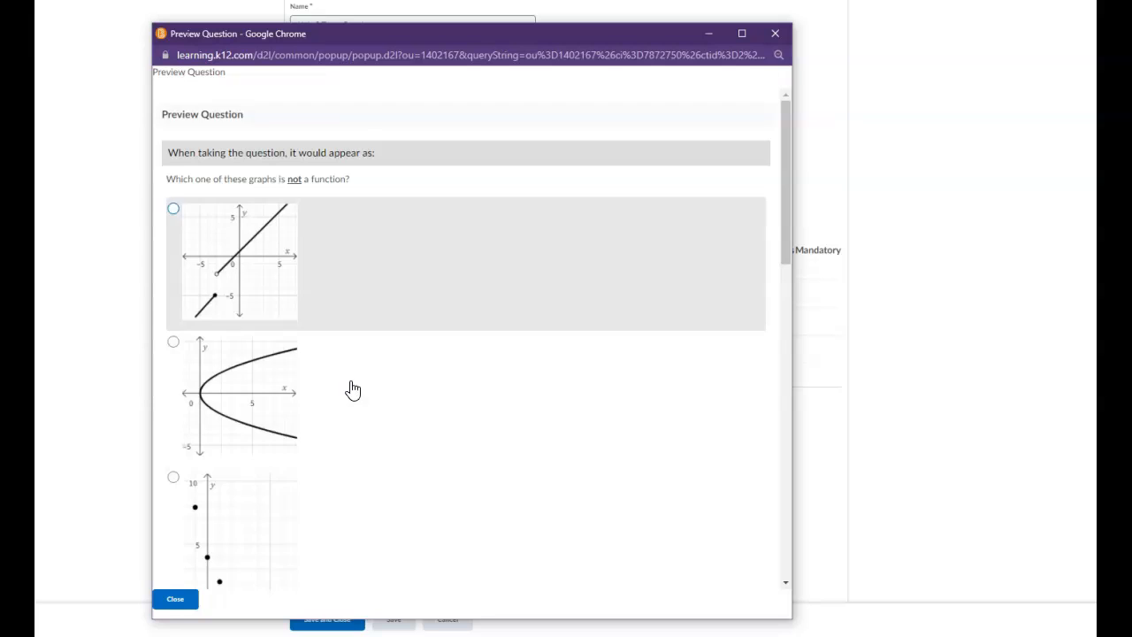
scroll(351, 389, down, 1)
scroll(309, 461, down, 5)
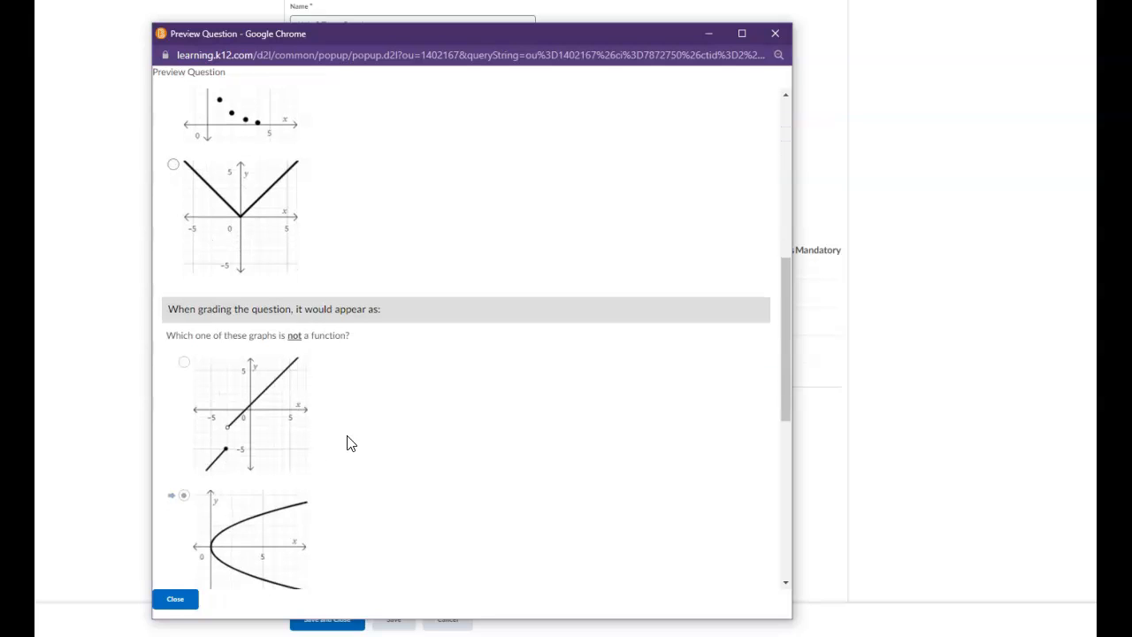
click(775, 35)
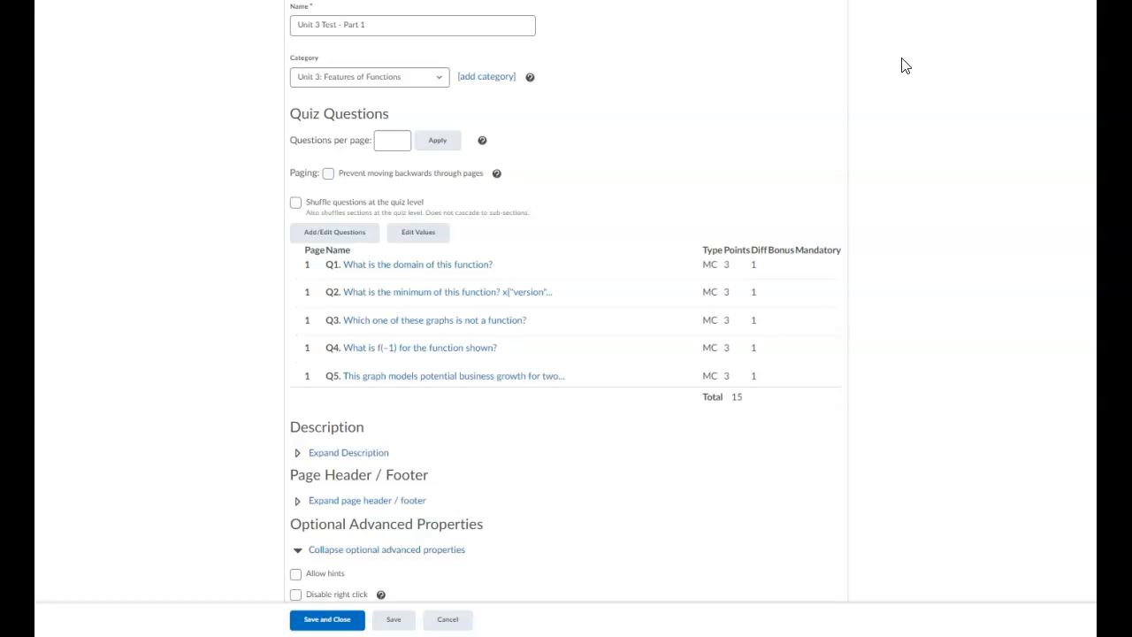
scroll(652, 263, up, 3)
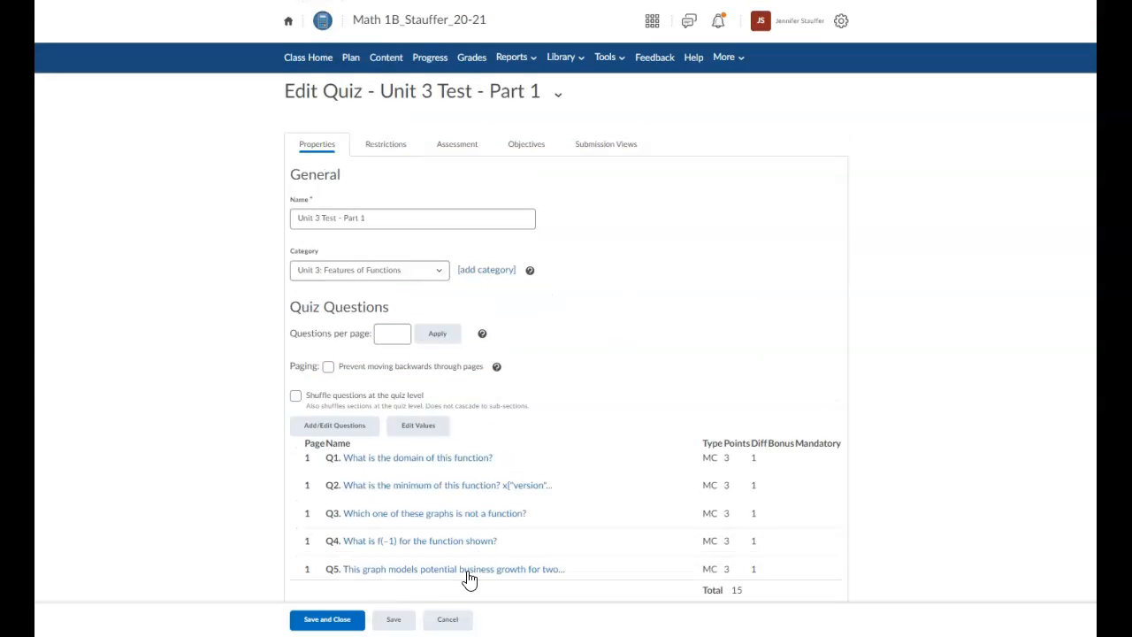
click(447, 620)
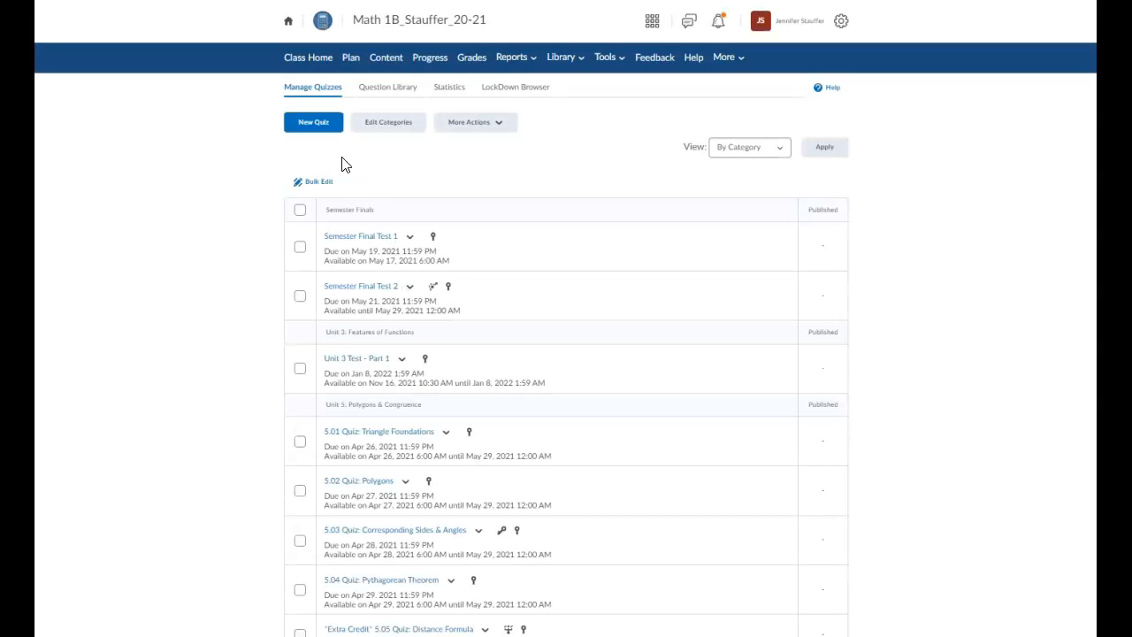
Step: Create a new quiz named "a" and start a new multiple choice question in it
click(328, 128)
click(396, 213)
text(a)
click(351, 370)
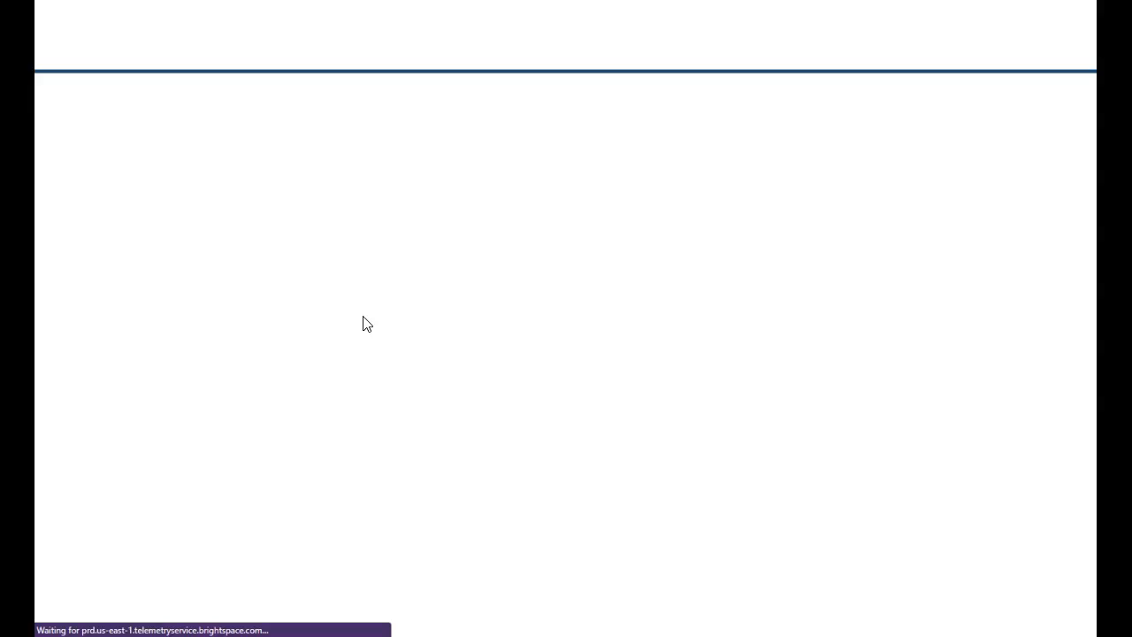
click(483, 238)
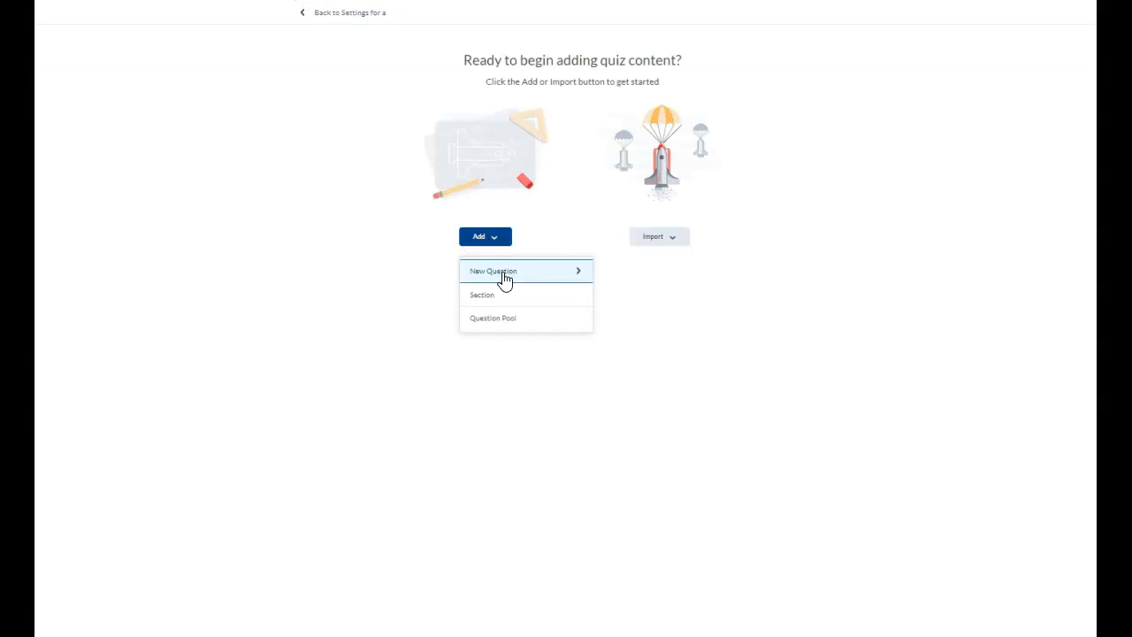
click(501, 272)
click(546, 327)
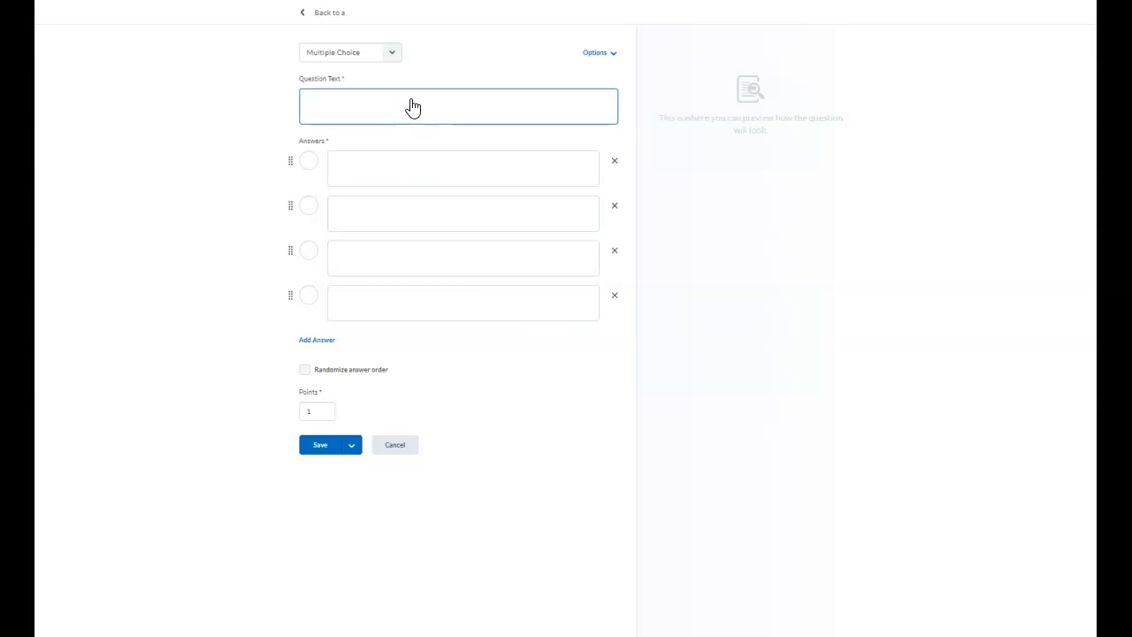
Step: Insert the Lesson 3.01 title image from the computer's Pictures folder into the question text, with alternative text "lesson 3.01 title page"
click(412, 110)
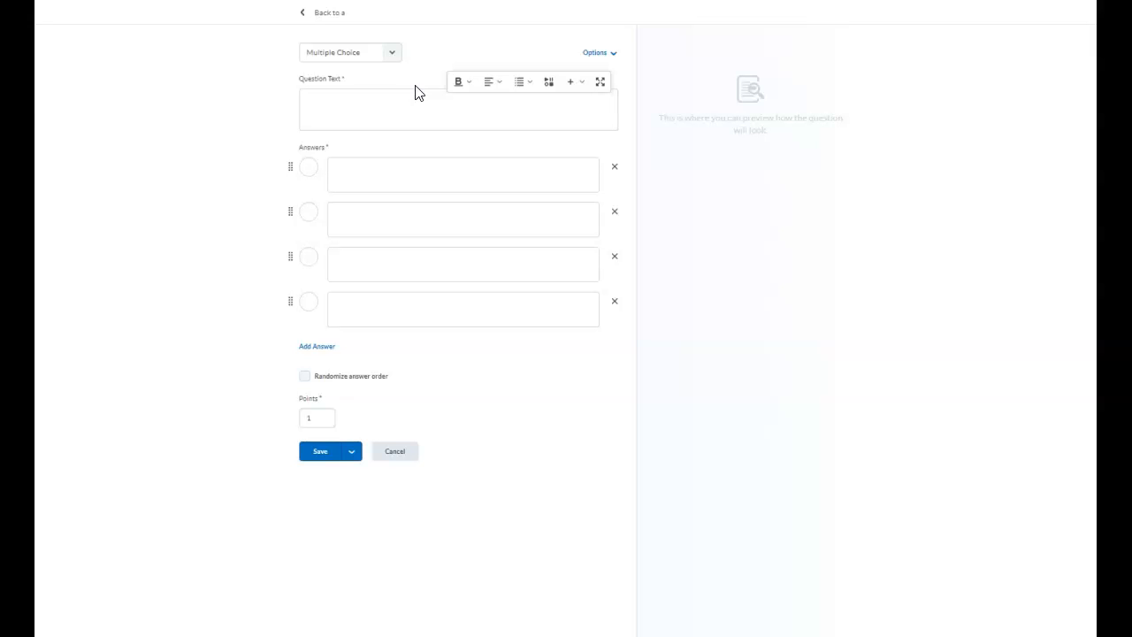
click(583, 86)
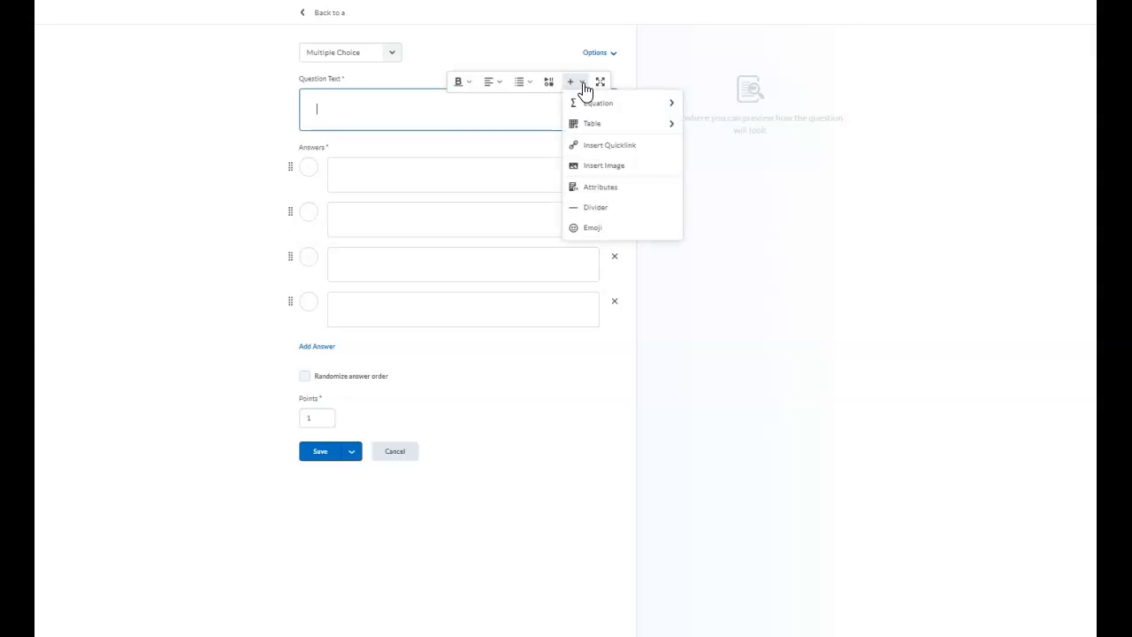
click(599, 168)
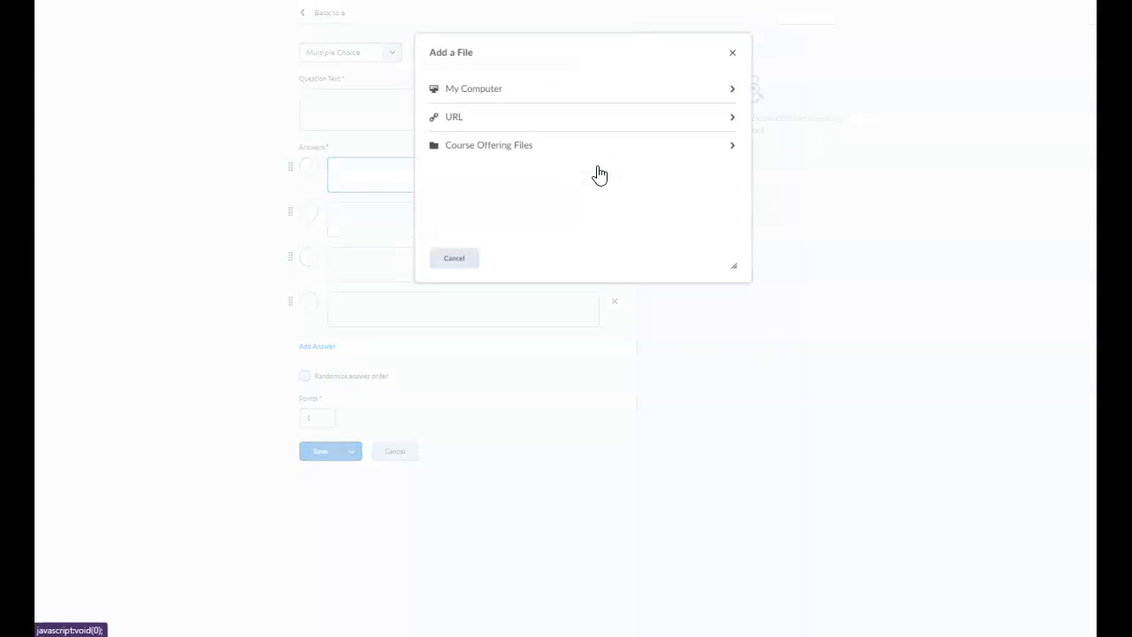
click(479, 97)
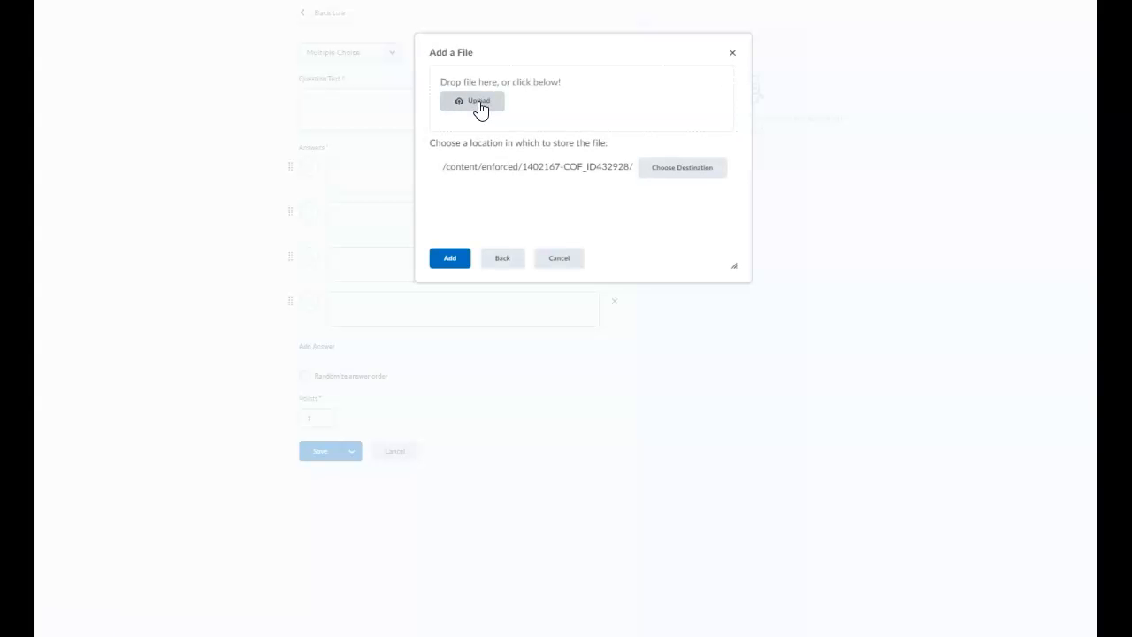
click(478, 104)
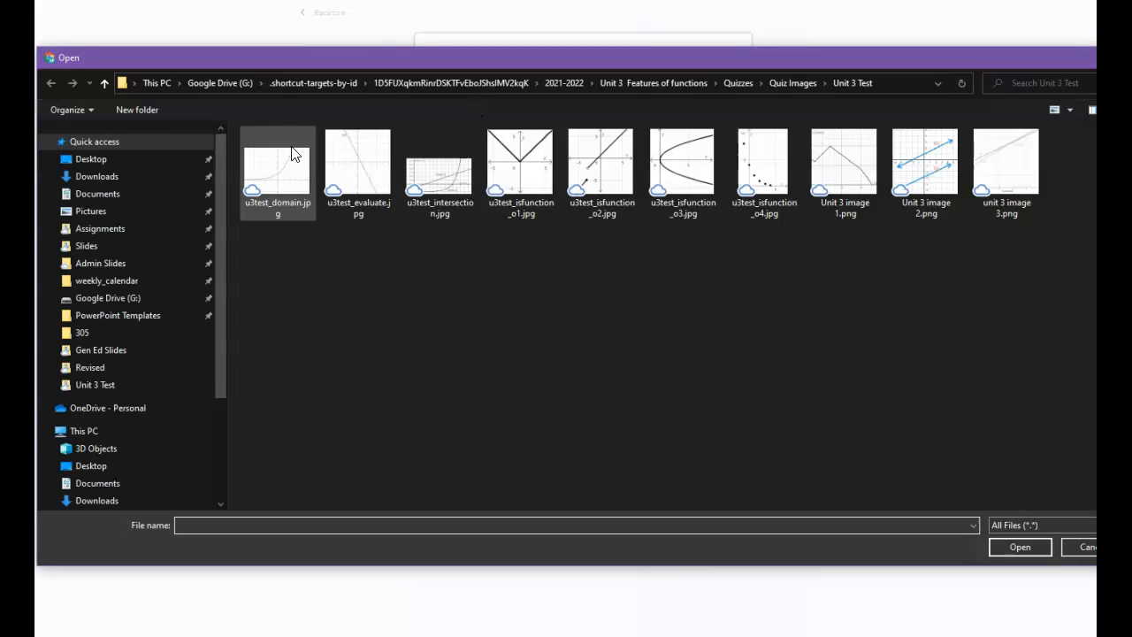
click(90, 211)
double_click(909, 268)
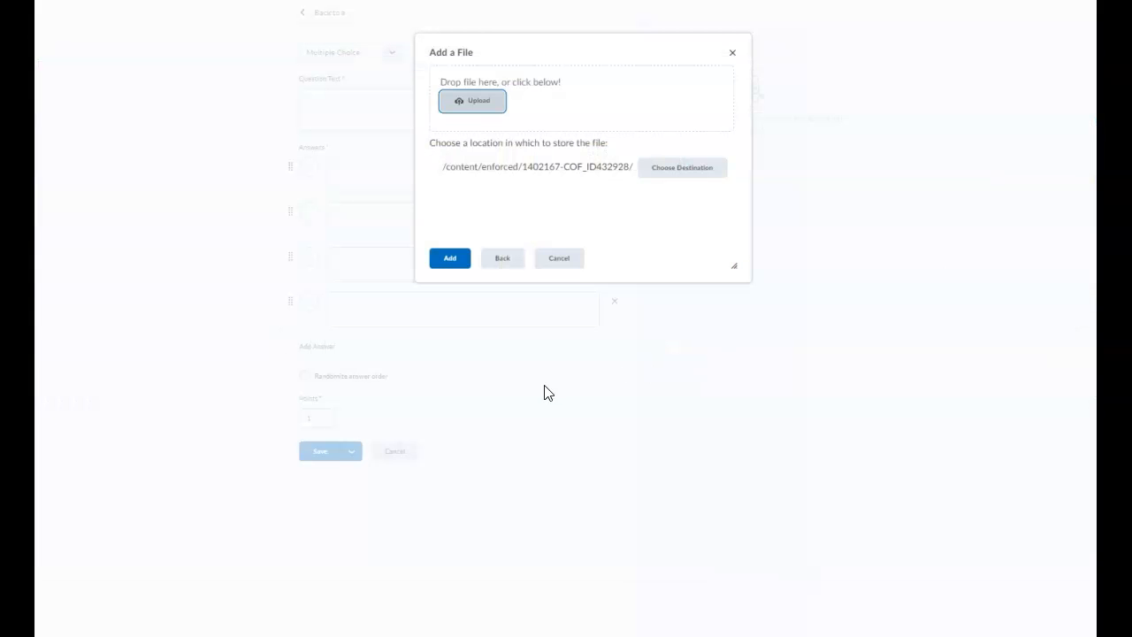
click(448, 261)
click(566, 168)
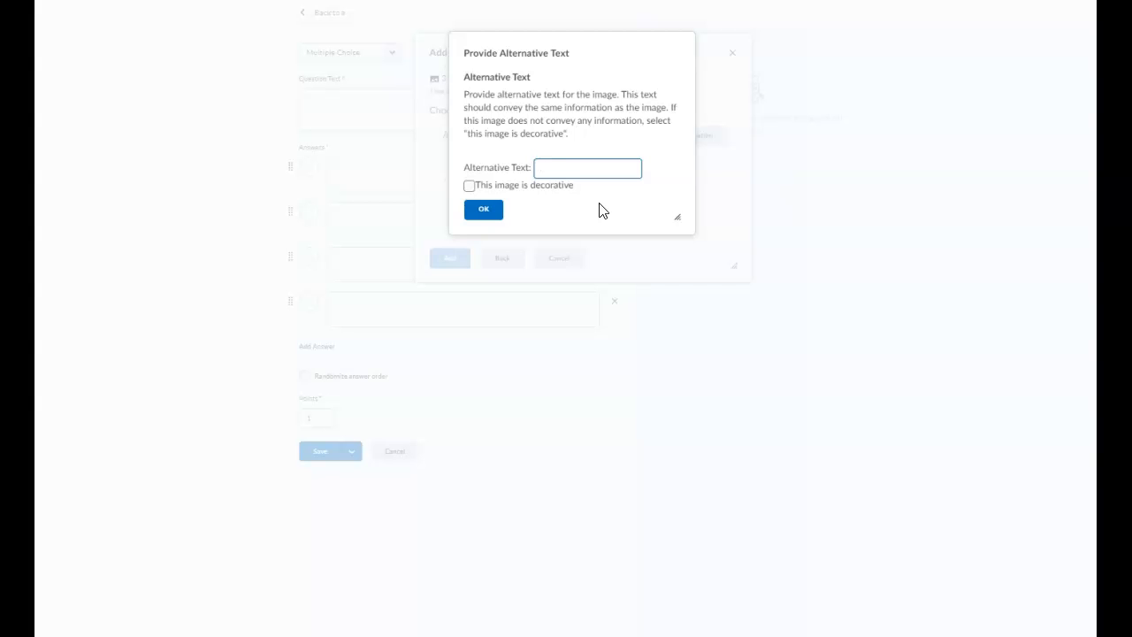
text(lesson 3.01 title page)
click(484, 210)
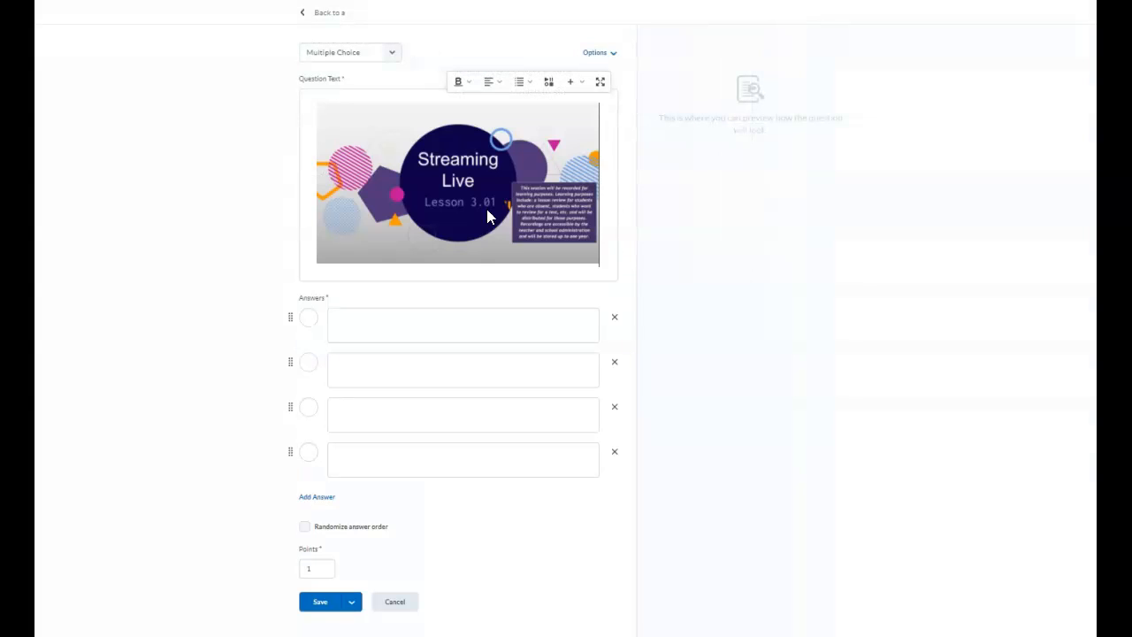